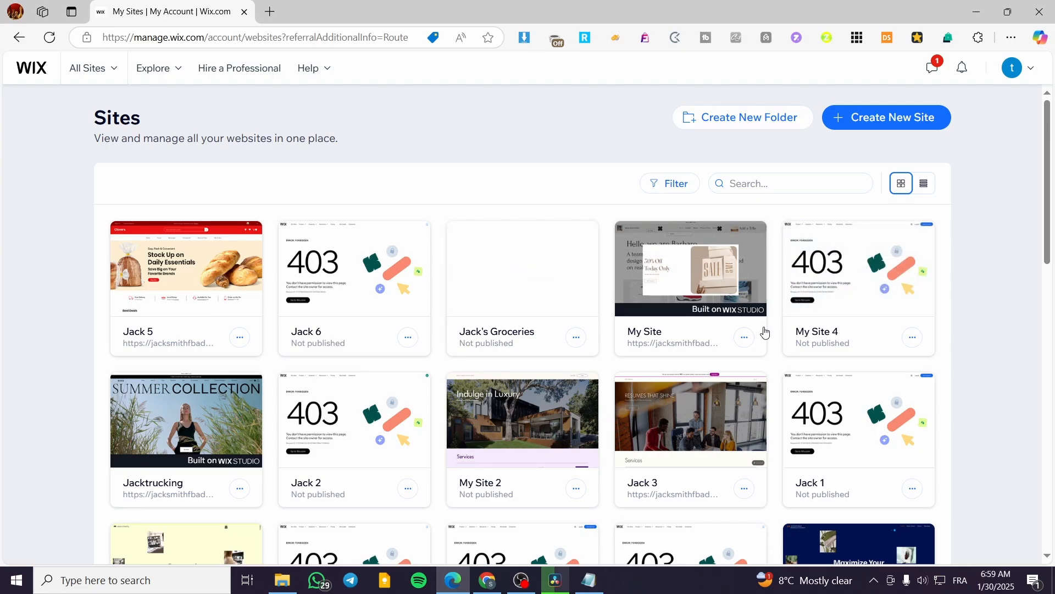
Start creating a new site and choose to build it with Wix Studio.
{"action": "mouse_move", "coordinate": [699, 315]}
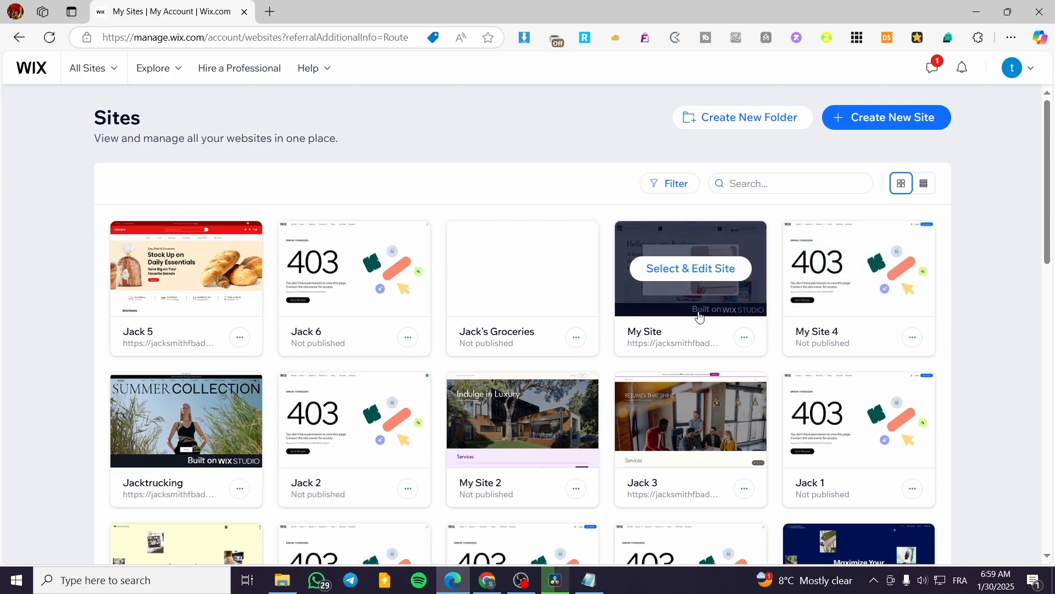
{"action": "mouse_move", "coordinate": [493, 322]}
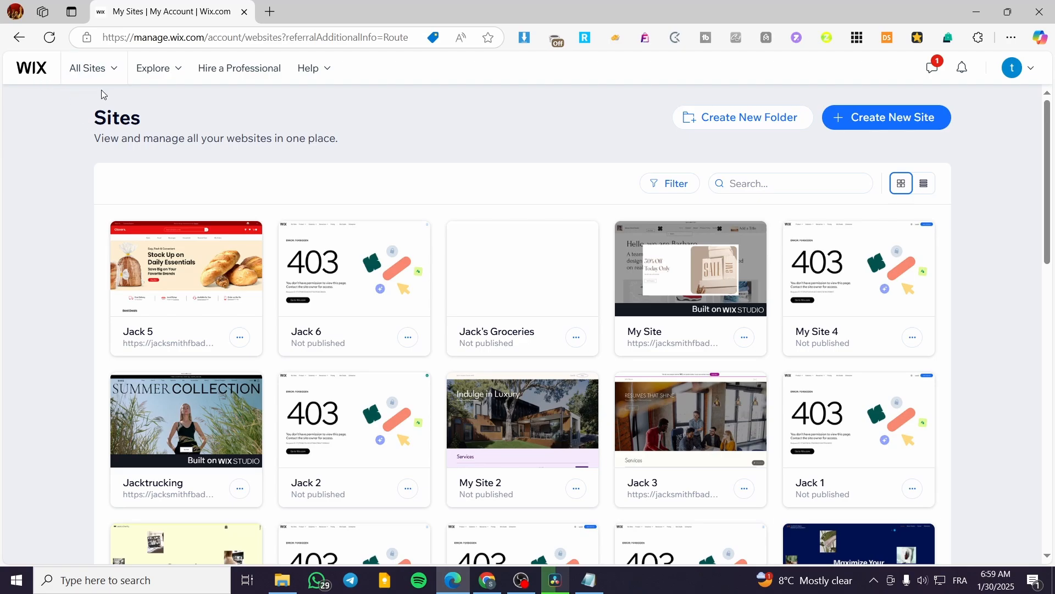
{"action": "left_click", "coordinate": [884, 118]}
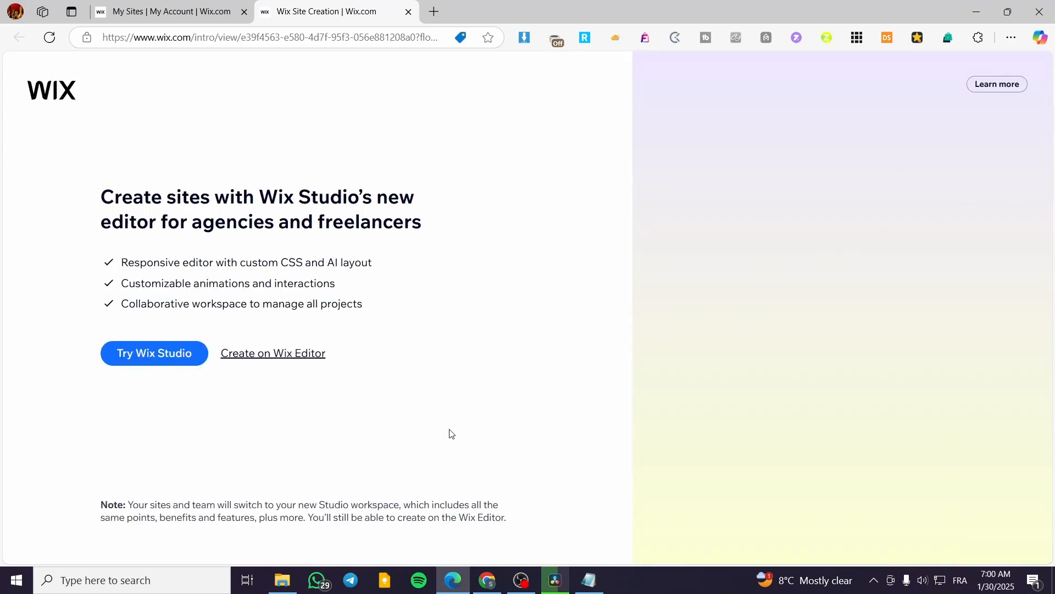
{"action": "left_click", "coordinate": [157, 363]}
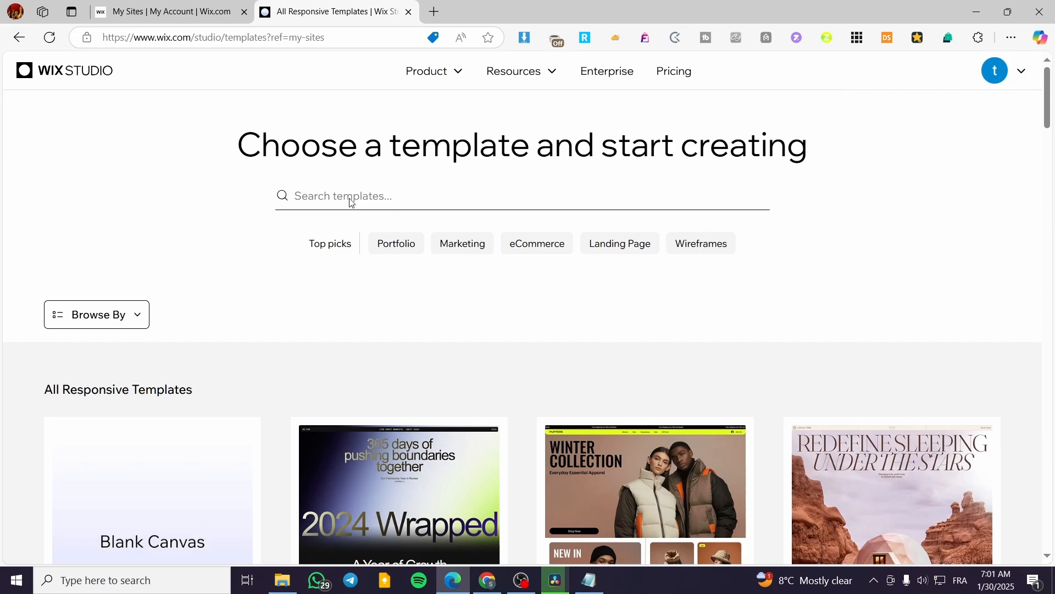
Look through all responsive templates and filter them to the eCommerce category.
{"action": "scroll", "coordinate": [302, 208], "scroll_direction": "down", "scroll_amount": 5}
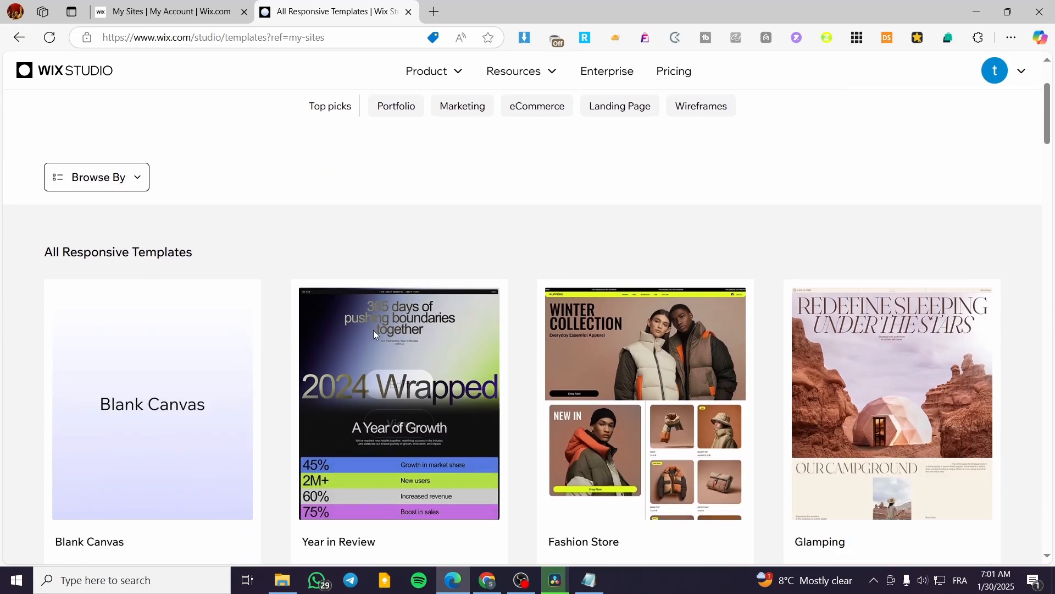
{"action": "scroll", "coordinate": [301, 398], "scroll_direction": "down", "scroll_amount": 5}
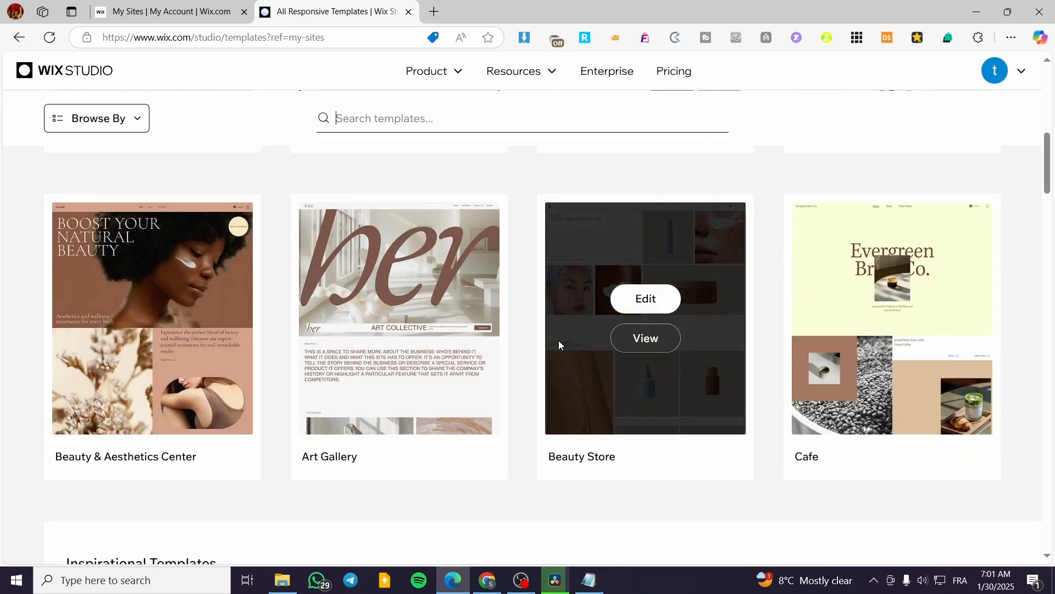
{"action": "scroll", "coordinate": [425, 343], "scroll_direction": "up", "scroll_amount": 10}
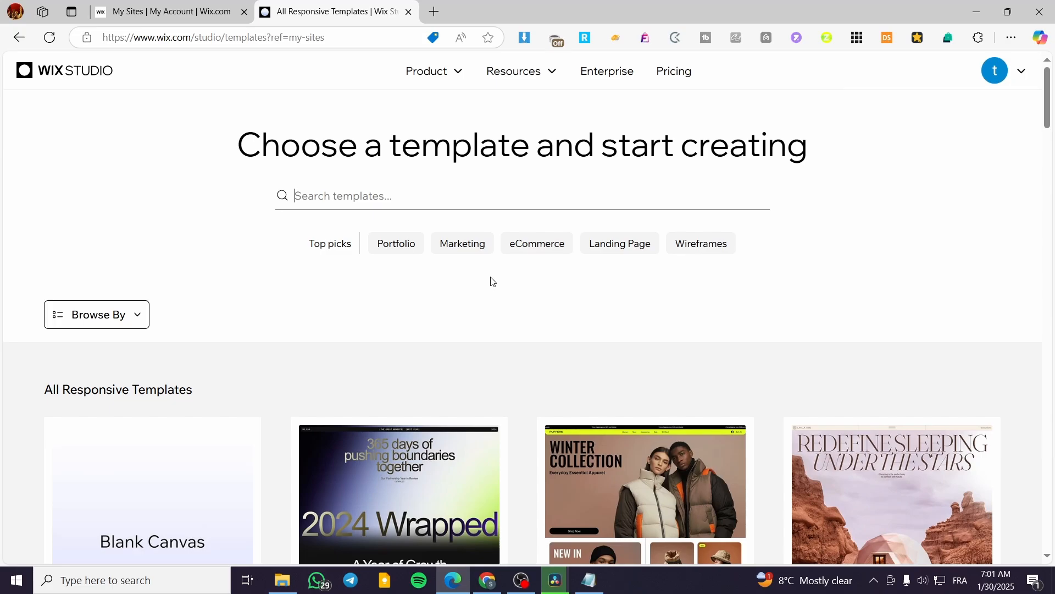
{"action": "left_click", "coordinate": [515, 244]}
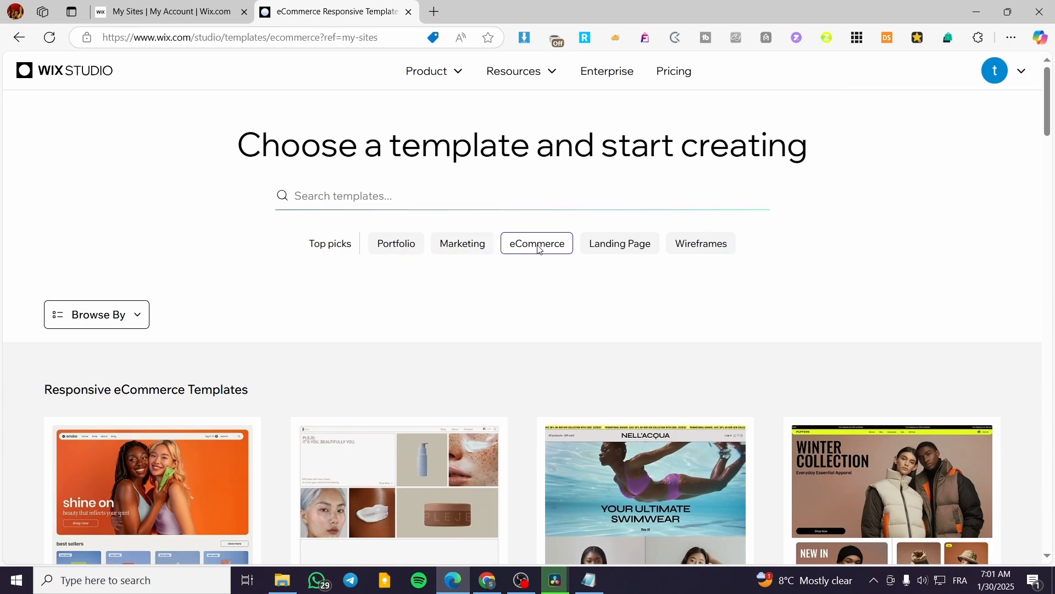
Examine the responsive eCommerce templates to compare the available store designs.
{"action": "scroll", "coordinate": [571, 270], "scroll_direction": "down", "scroll_amount": 1}
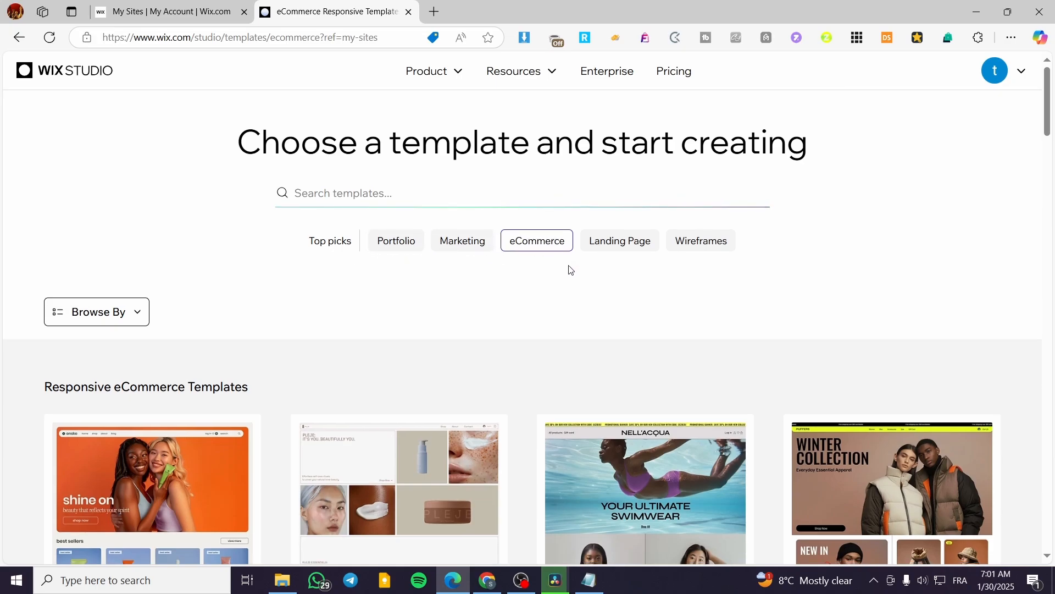
{"action": "scroll", "coordinate": [570, 269], "scroll_direction": "down", "scroll_amount": 4}
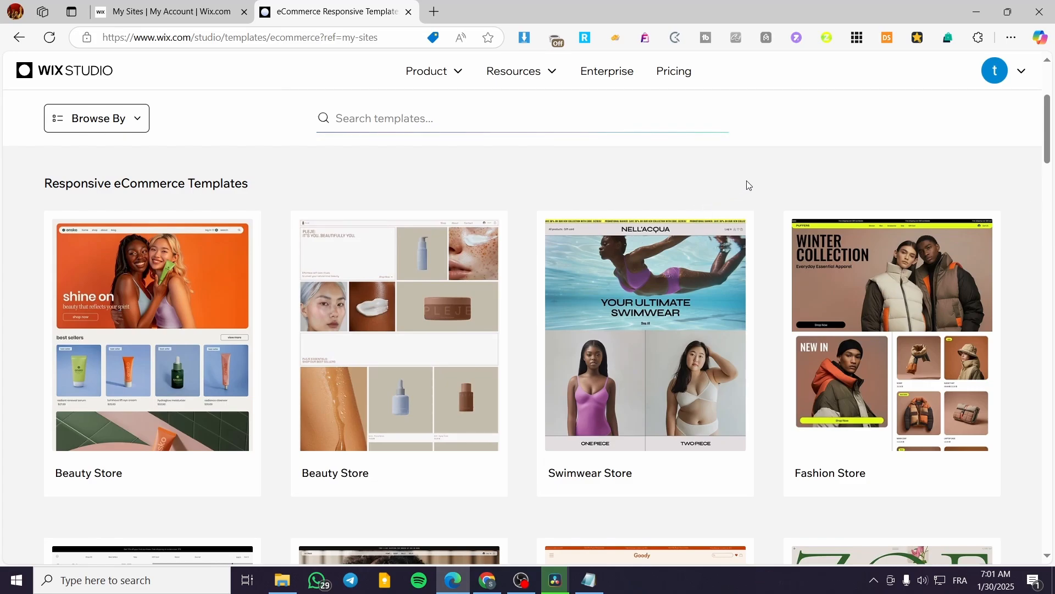
{"action": "scroll", "coordinate": [510, 216], "scroll_direction": "down", "scroll_amount": 2}
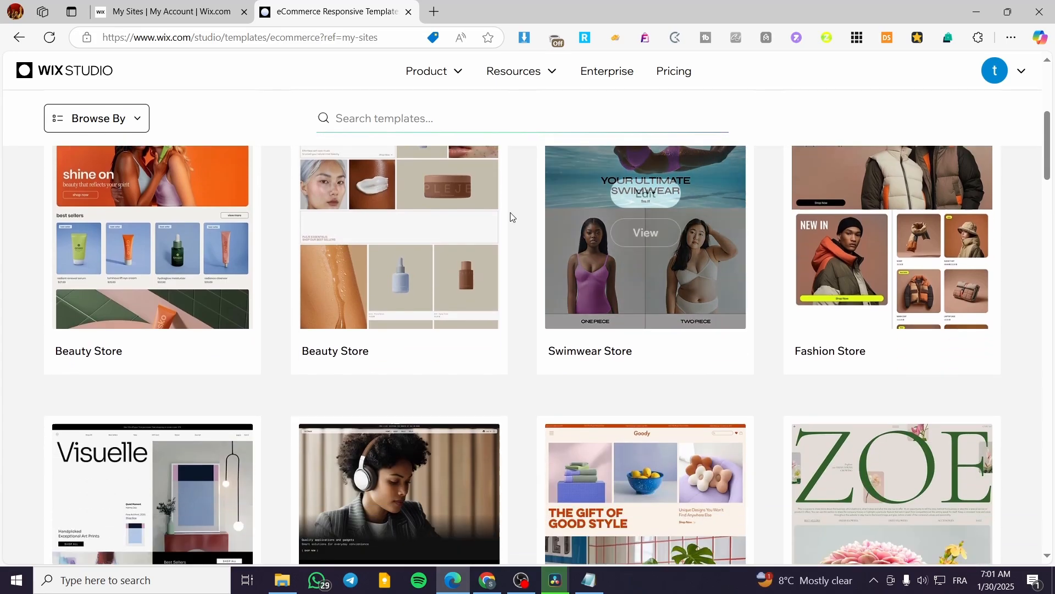
{"action": "scroll", "coordinate": [510, 216], "scroll_direction": "down", "scroll_amount": 3}
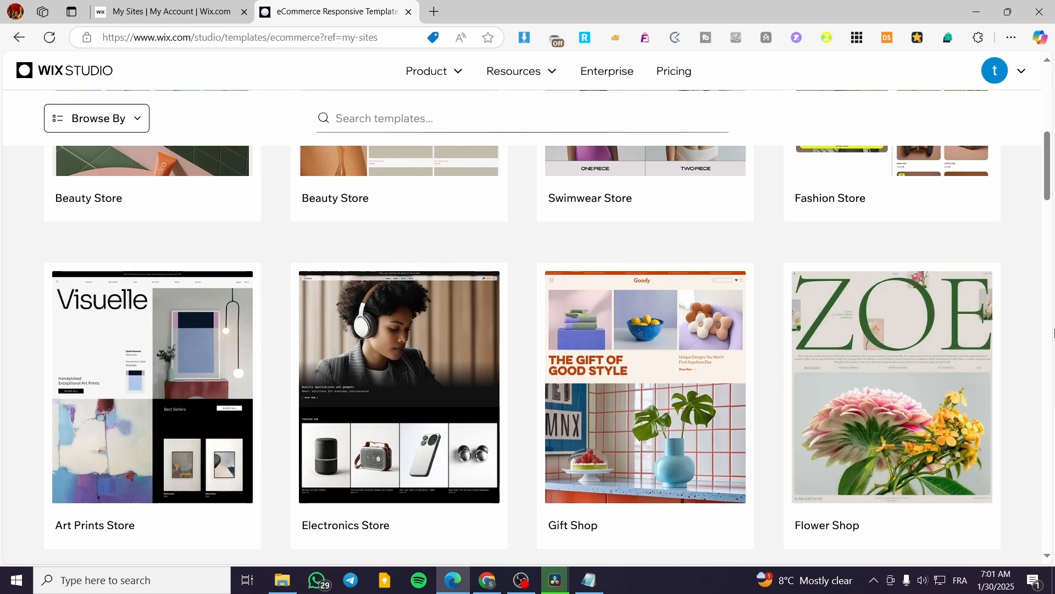
{"action": "scroll", "coordinate": [1008, 335], "scroll_direction": "down", "scroll_amount": 1}
{"action": "scroll", "coordinate": [476, 455], "scroll_direction": "down", "scroll_amount": 3}
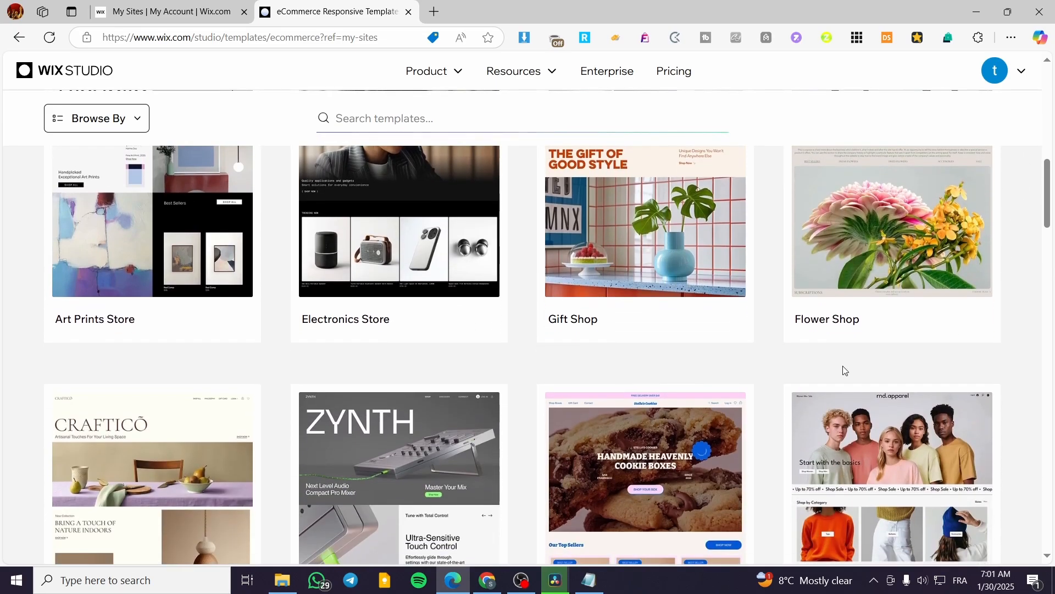
{"action": "scroll", "coordinate": [1030, 370], "scroll_direction": "down", "scroll_amount": 3}
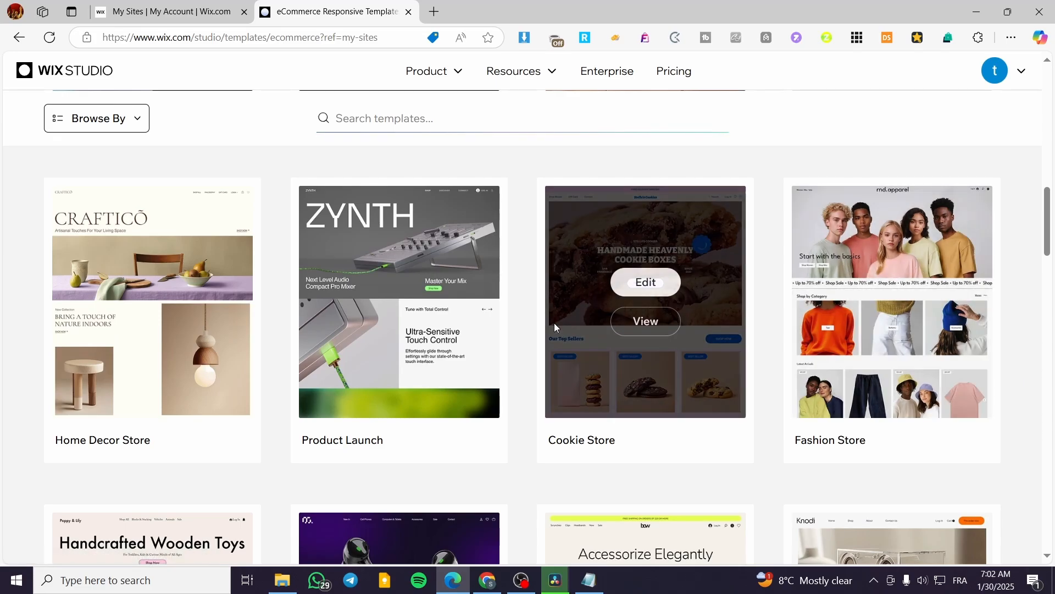
{"action": "mouse_move", "coordinate": [377, 336]}
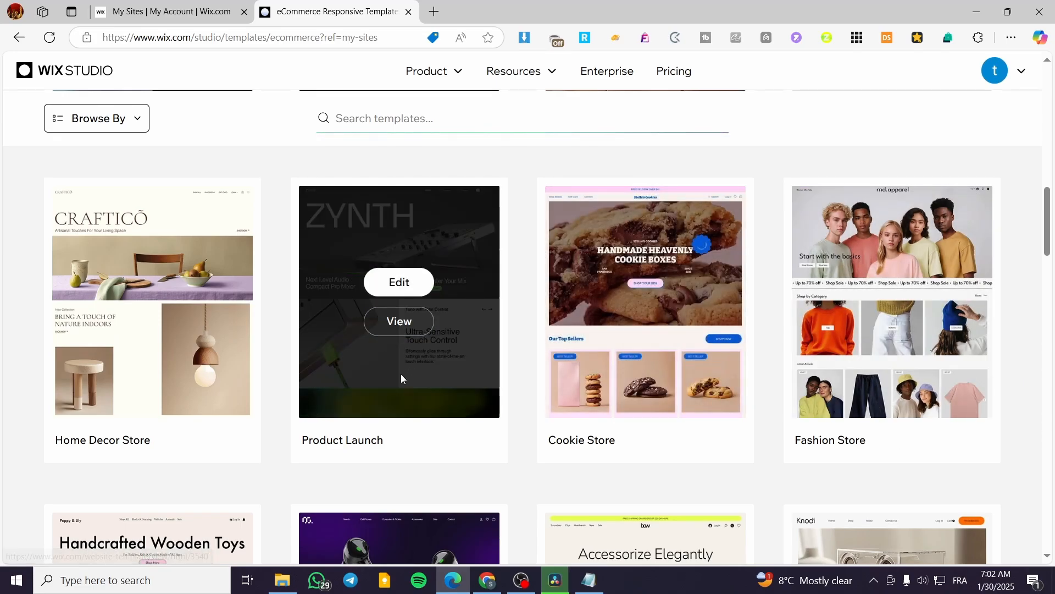
{"action": "scroll", "coordinate": [384, 341], "scroll_direction": "down", "scroll_amount": 1}
{"action": "scroll", "coordinate": [434, 355], "scroll_direction": "up", "scroll_amount": 6}
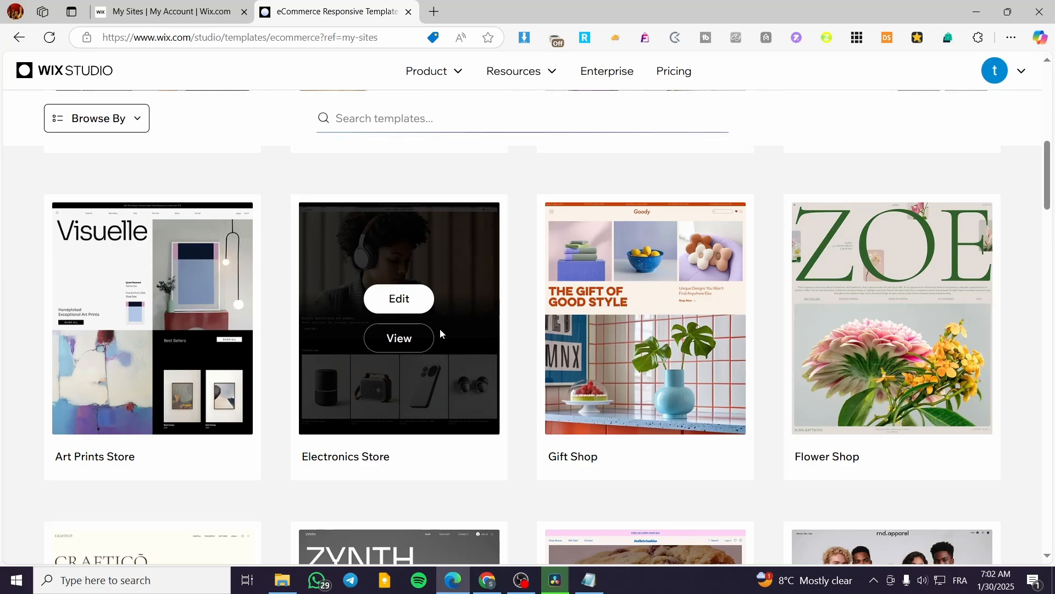
{"action": "mouse_move", "coordinate": [183, 368]}
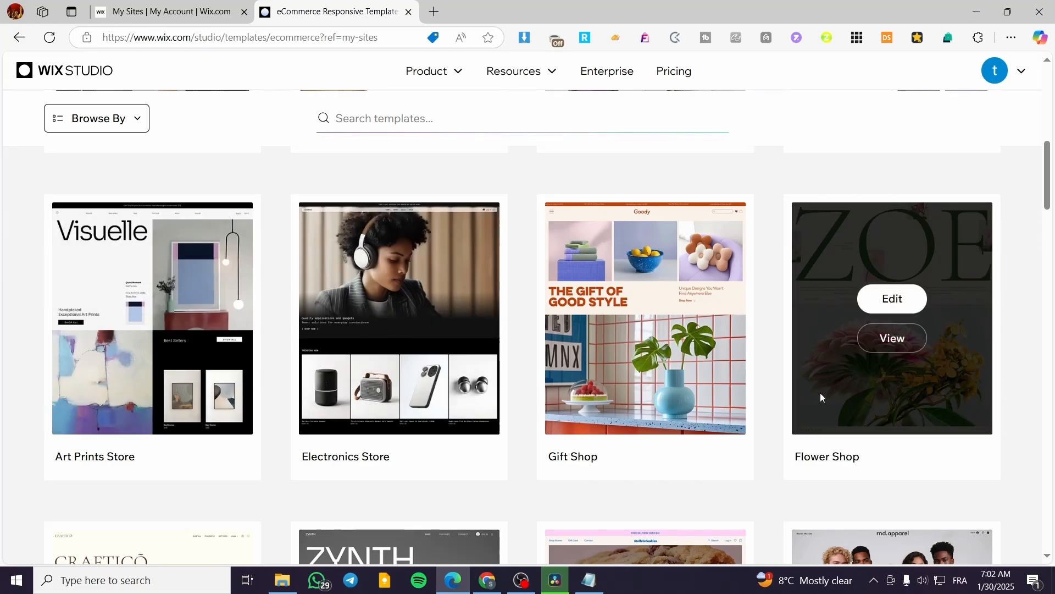
Preview the Gift Shop template in tablet, mobile and desktop views, look through its homepage and close the preview.
{"action": "left_click", "coordinate": [672, 349]}
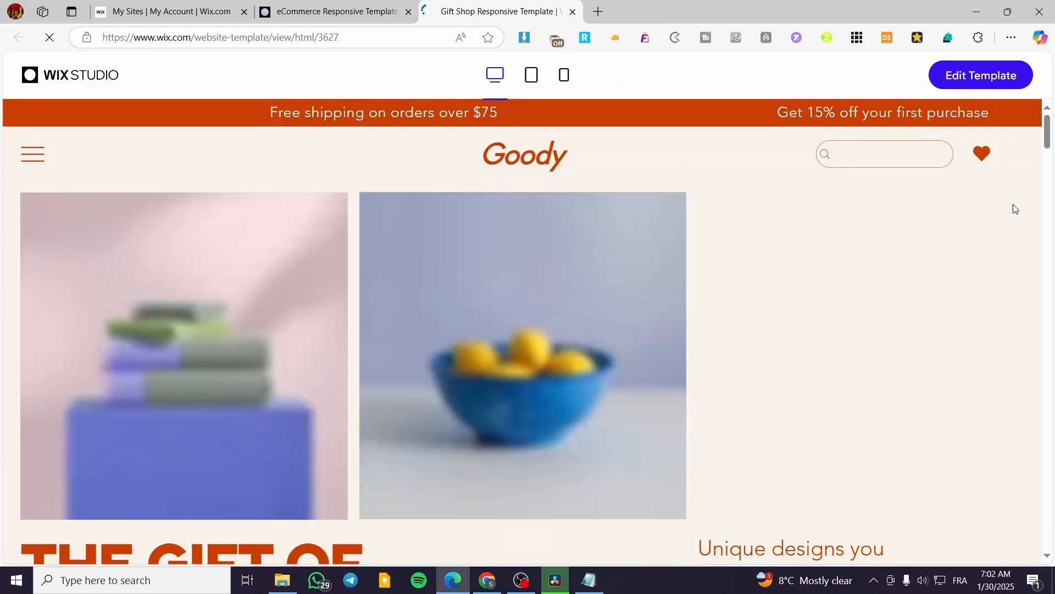
{"action": "left_click", "coordinate": [532, 77]}
{"action": "left_click", "coordinate": [564, 75]}
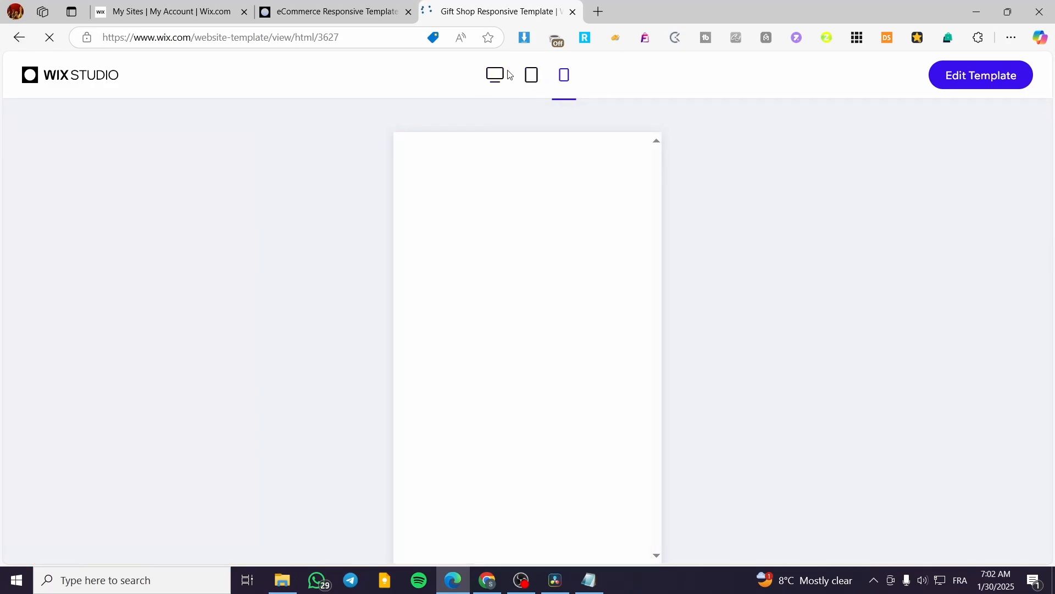
{"action": "left_click", "coordinate": [498, 75]}
{"action": "scroll", "coordinate": [891, 269], "scroll_direction": "down", "scroll_amount": 8}
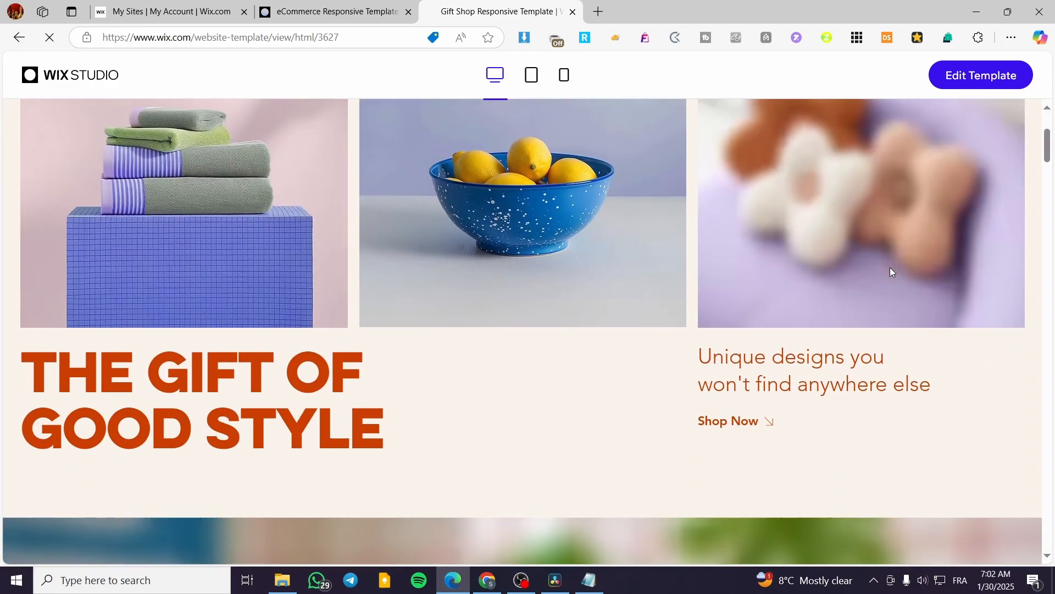
{"action": "scroll", "coordinate": [885, 266], "scroll_direction": "down", "scroll_amount": 9}
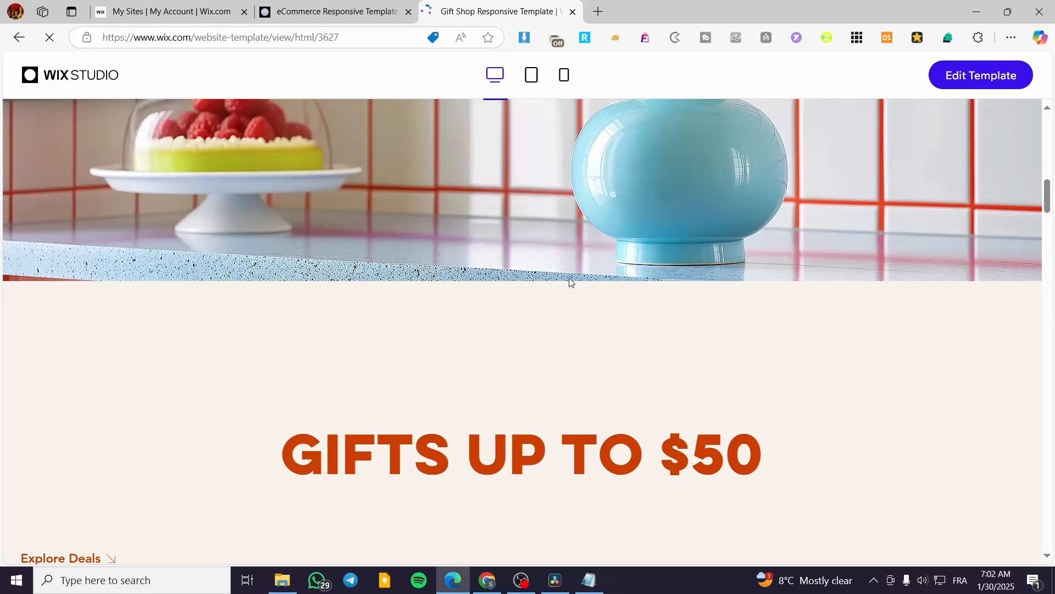
{"action": "left_click", "coordinate": [572, 12]}
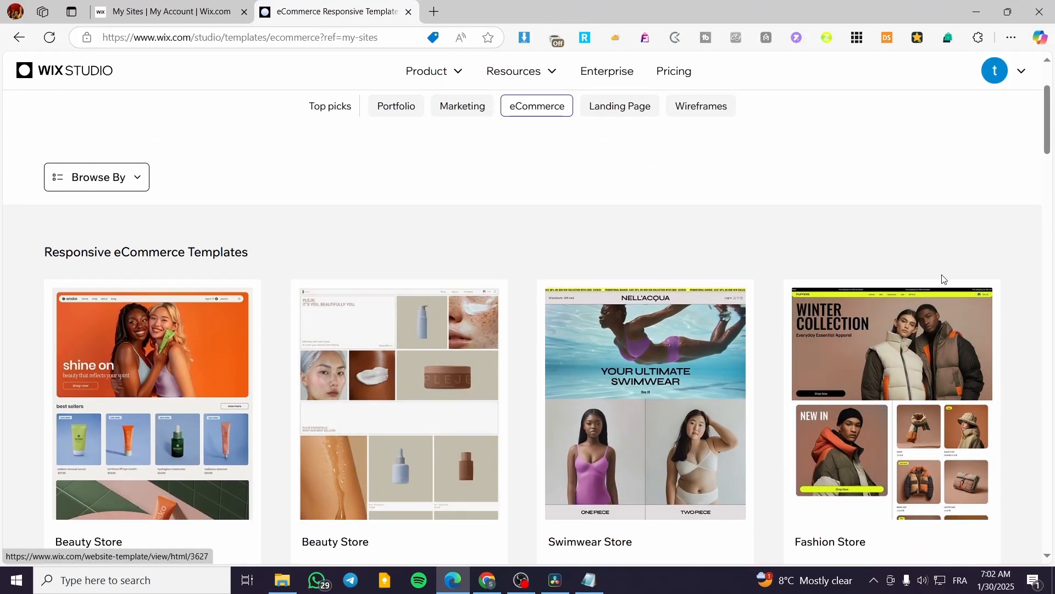
Preview the Fashion Store template with the Winter Collection banner, look through its homepage and close the preview.
{"action": "scroll", "coordinate": [951, 272], "scroll_direction": "down", "scroll_amount": 1}
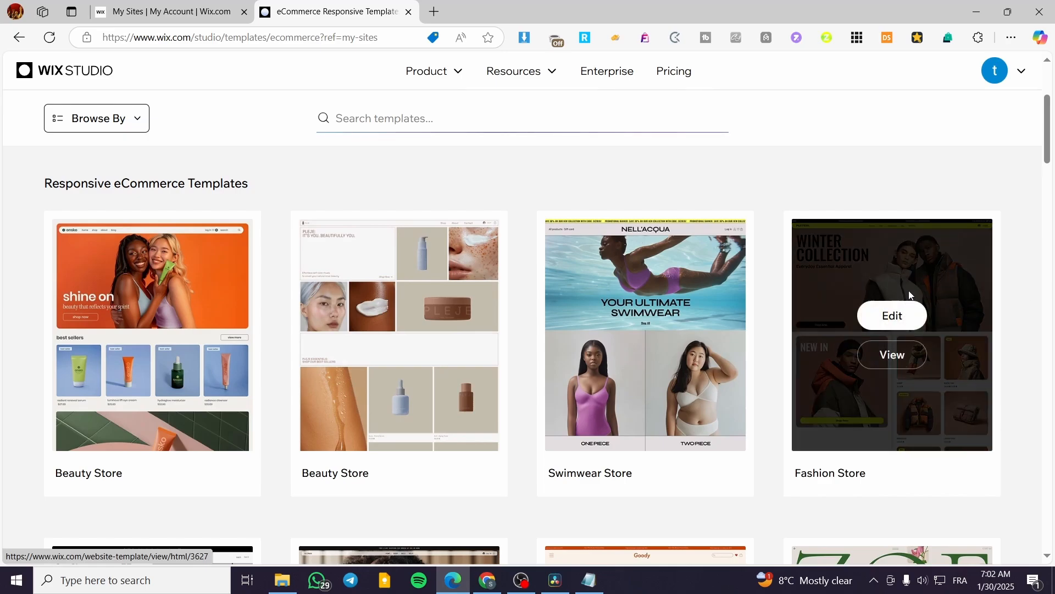
{"action": "left_click", "coordinate": [902, 357]}
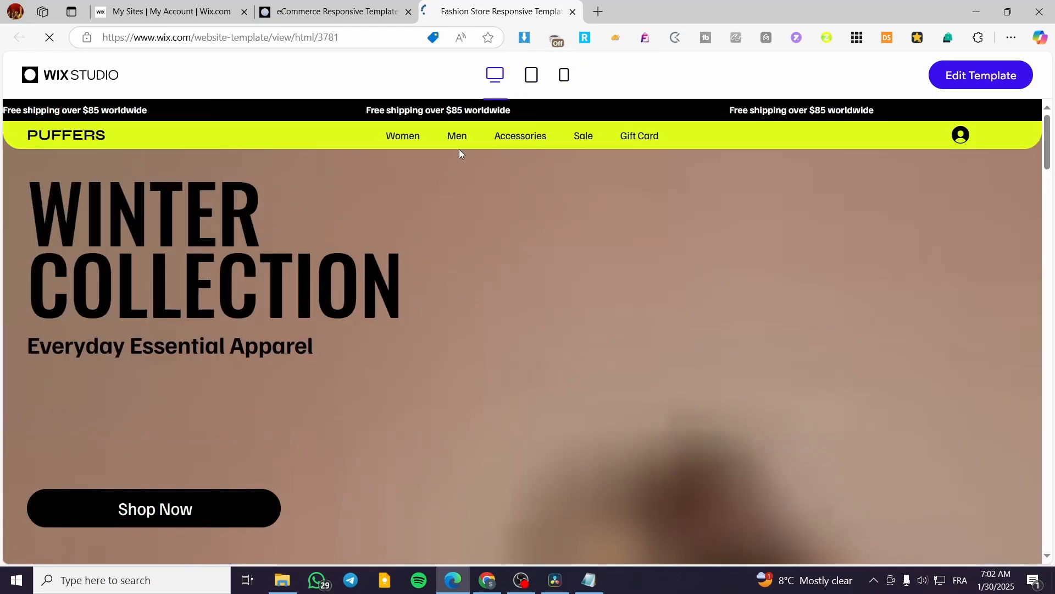
{"action": "scroll", "coordinate": [460, 154], "scroll_direction": "down", "scroll_amount": 5}
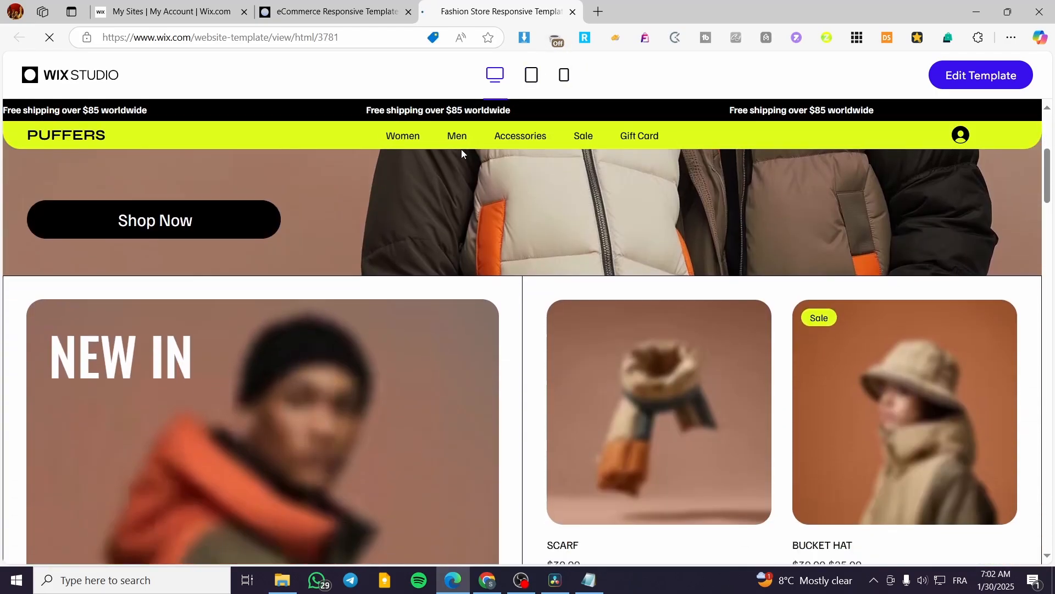
{"action": "scroll", "coordinate": [462, 154], "scroll_direction": "down", "scroll_amount": 2}
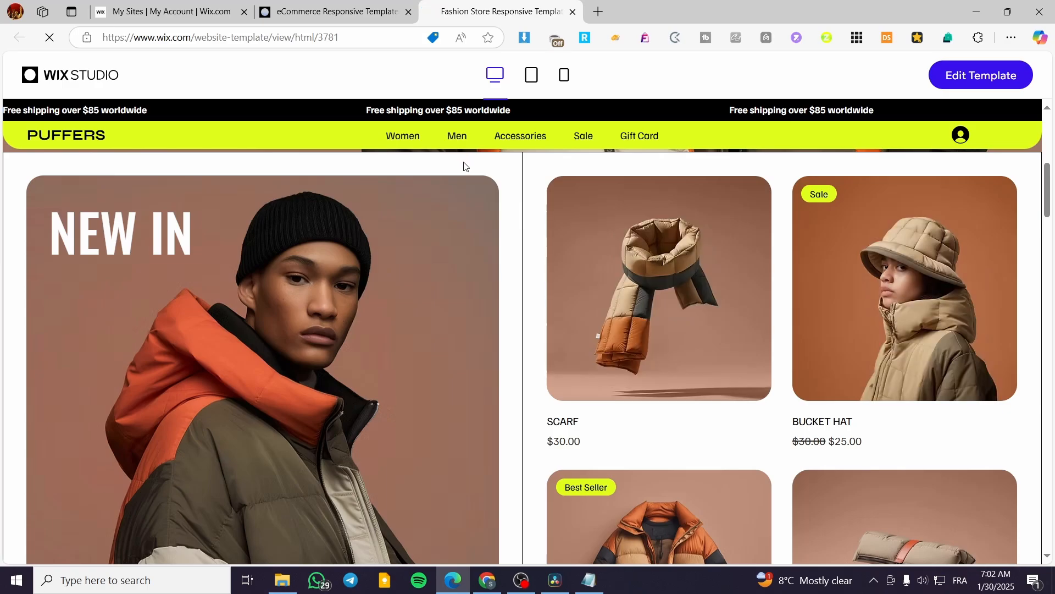
{"action": "scroll", "coordinate": [472, 171], "scroll_direction": "down", "scroll_amount": 7}
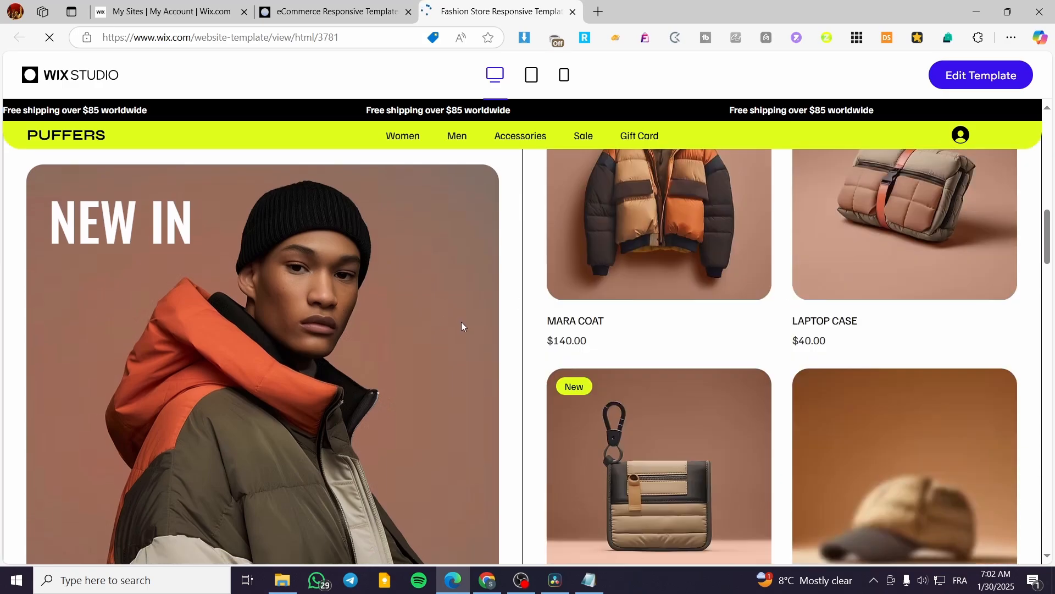
{"action": "scroll", "coordinate": [385, 357], "scroll_direction": "down", "scroll_amount": 2}
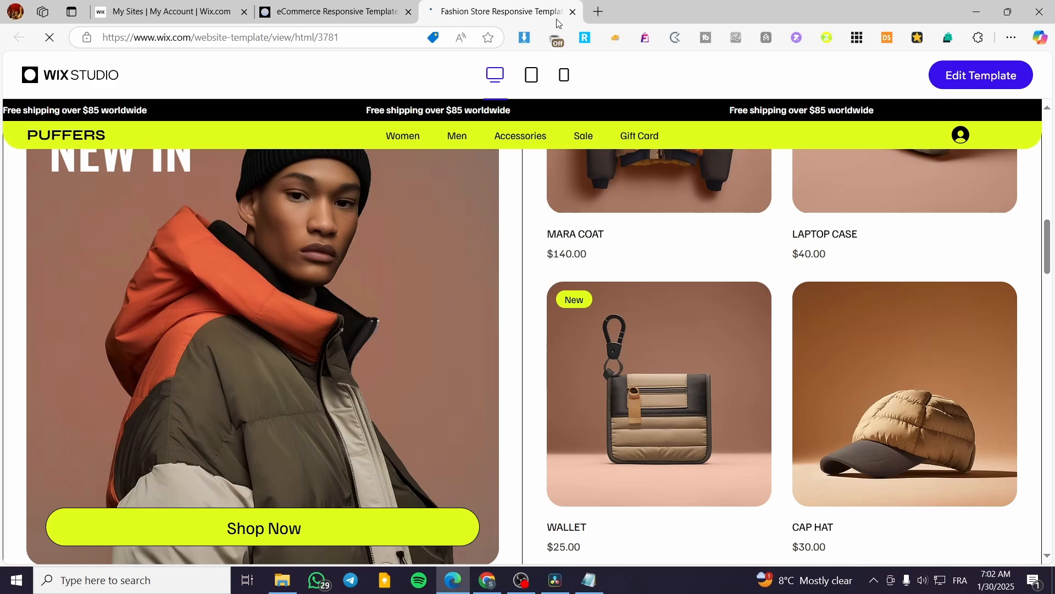
{"action": "left_click", "coordinate": [572, 11]}
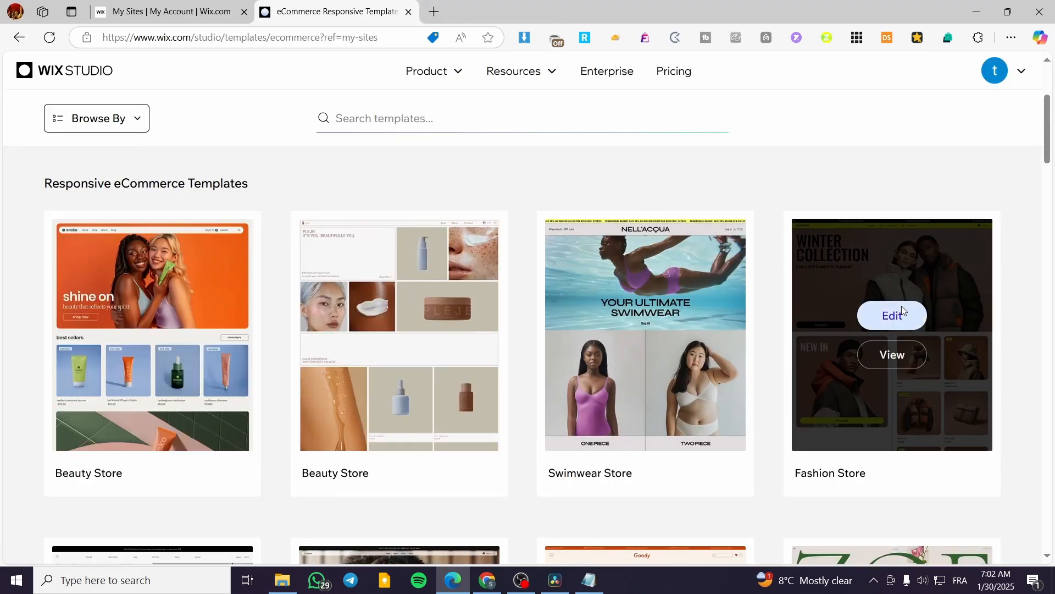
Open the Winter Collection Fashion Store template for editing and look over its homepage.
{"action": "left_click", "coordinate": [892, 316]}
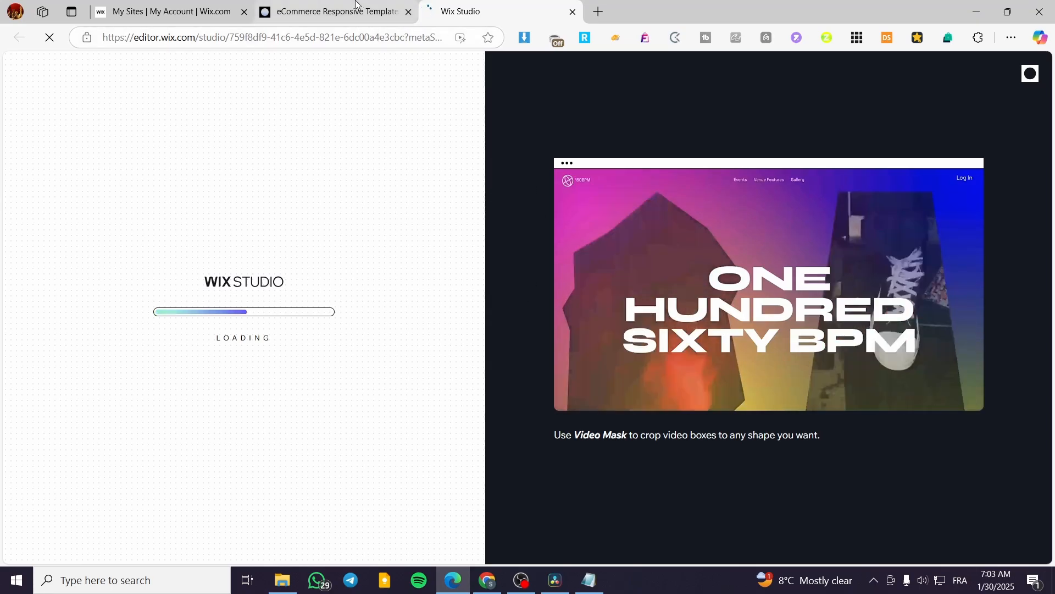
{"action": "mouse_move", "coordinate": [356, 5]}
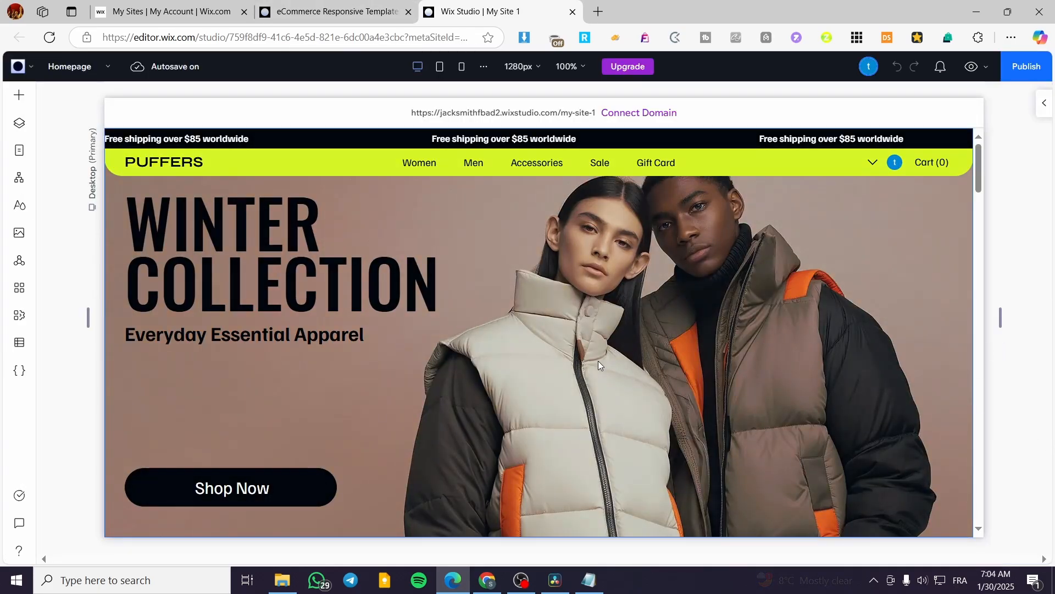
{"action": "scroll", "coordinate": [598, 361], "scroll_direction": "down", "scroll_amount": 4}
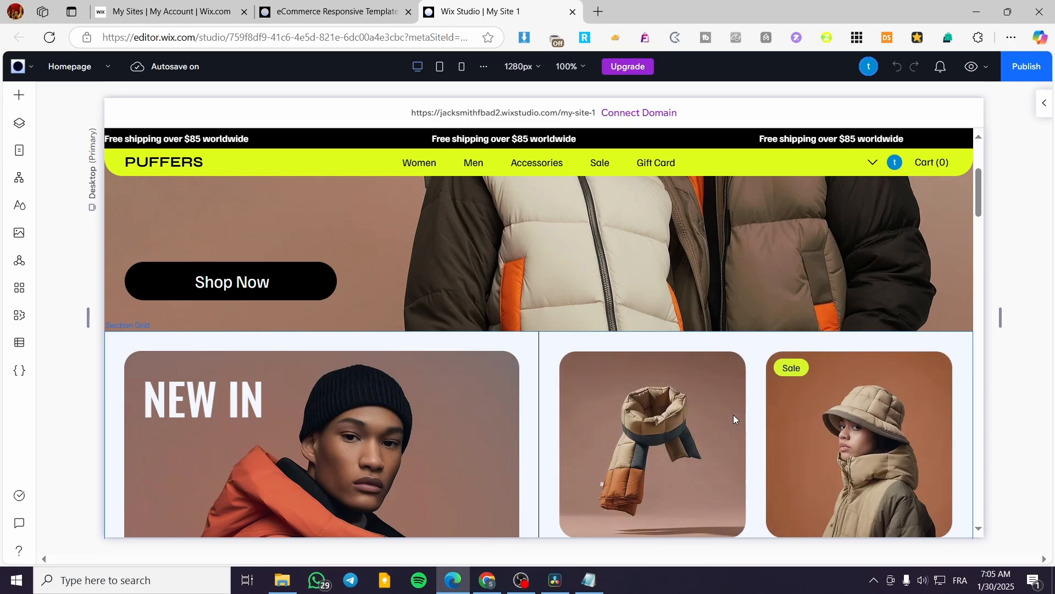
{"action": "scroll", "coordinate": [733, 414], "scroll_direction": "up", "scroll_amount": 4}
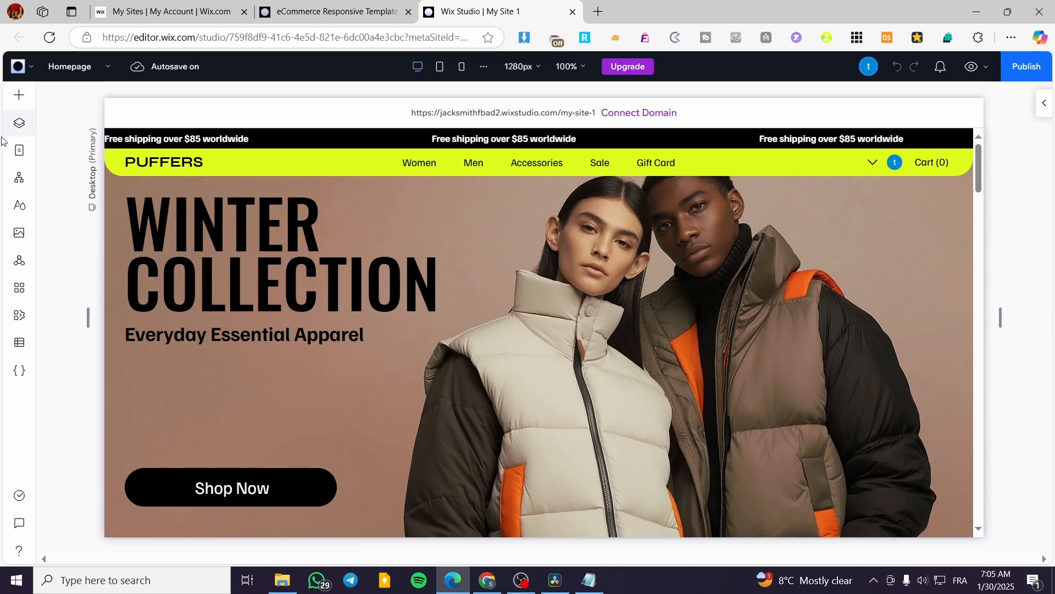
Search the App Market for "wix stores", view the Wix Stores app page and close the market.
{"action": "left_click", "coordinate": [18, 290]}
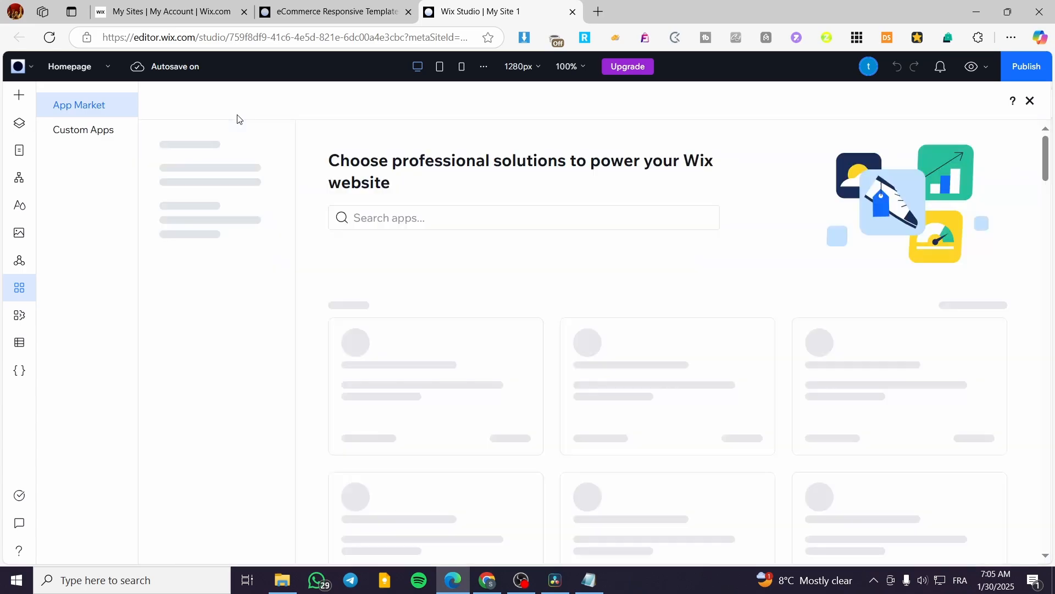
{"action": "left_click", "coordinate": [374, 216]}
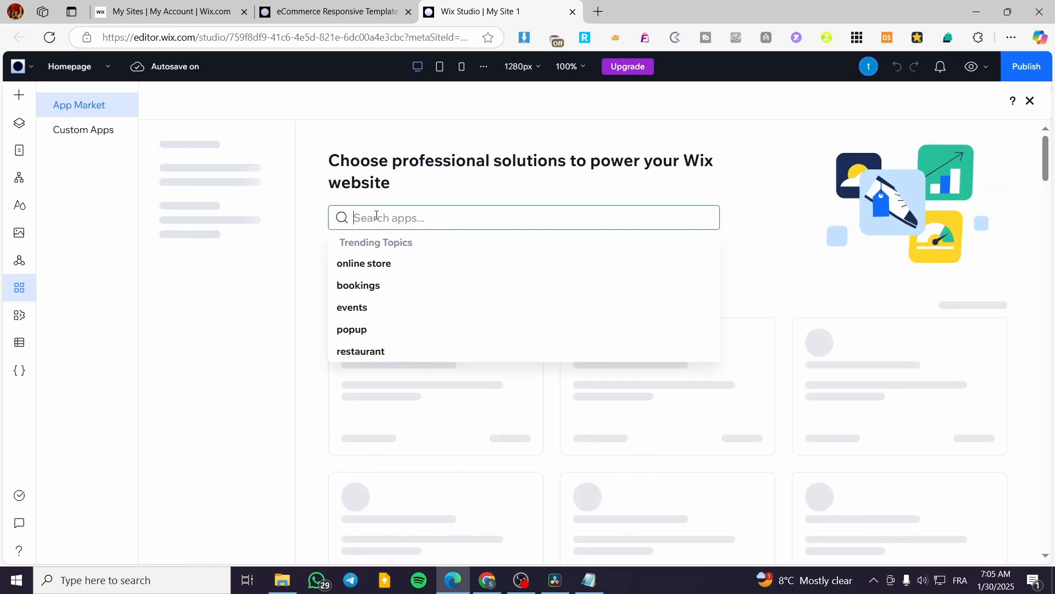
{"action": "type", "text": "wix s"}
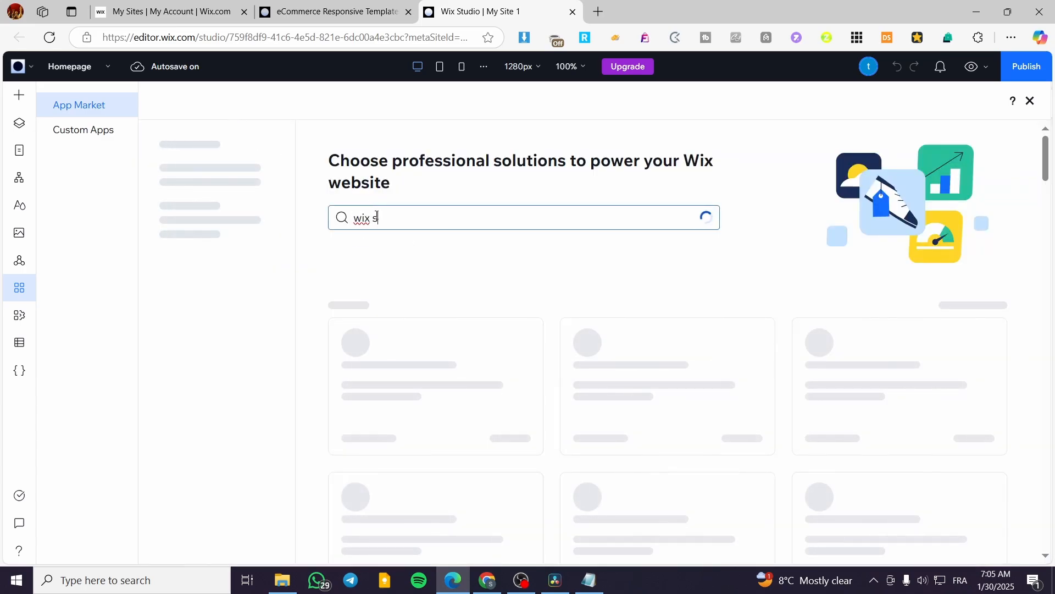
{"action": "type", "text": "tores"}
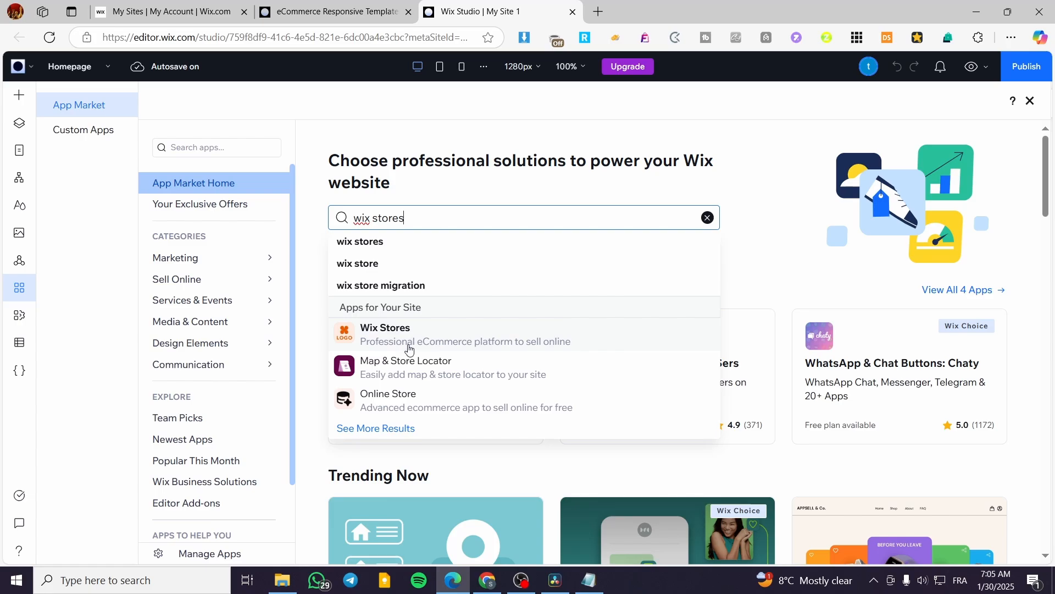
{"action": "left_click", "coordinate": [753, 284]}
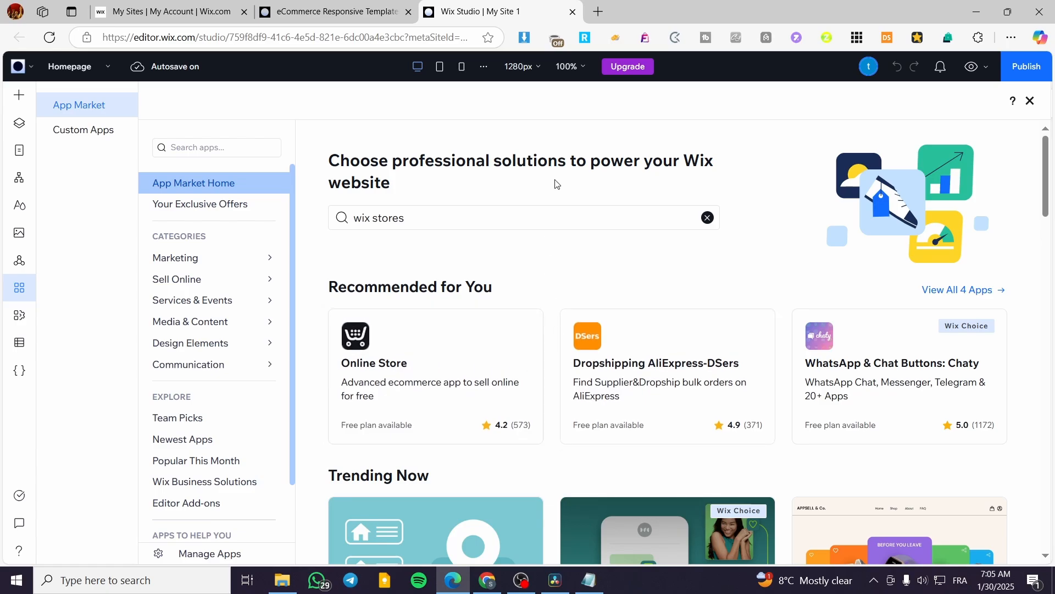
{"action": "left_click", "coordinate": [454, 210]}
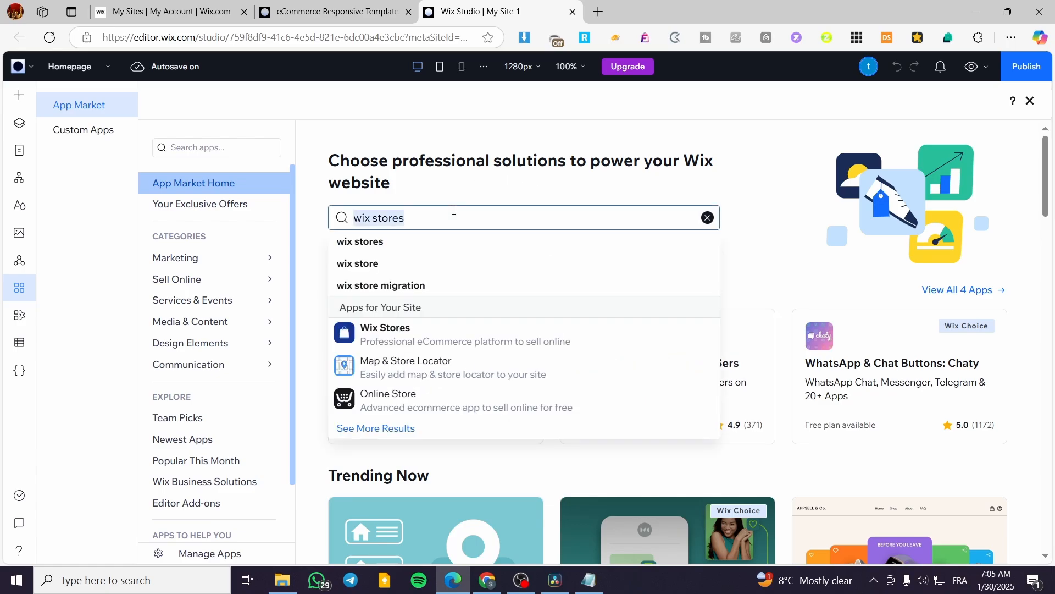
{"action": "left_click", "coordinate": [395, 336]}
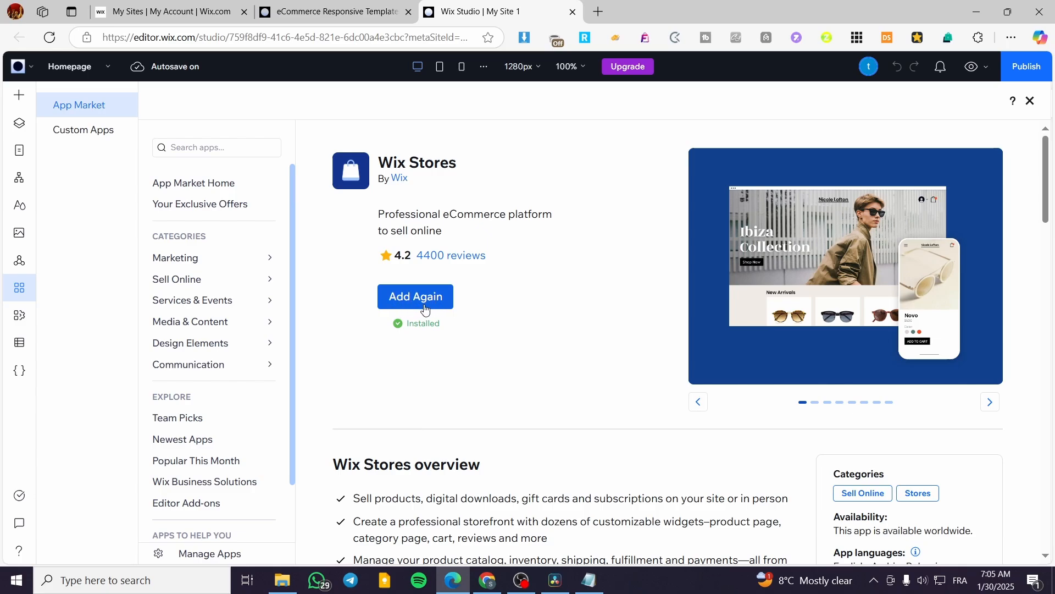
{"action": "left_click", "coordinate": [1030, 101]}
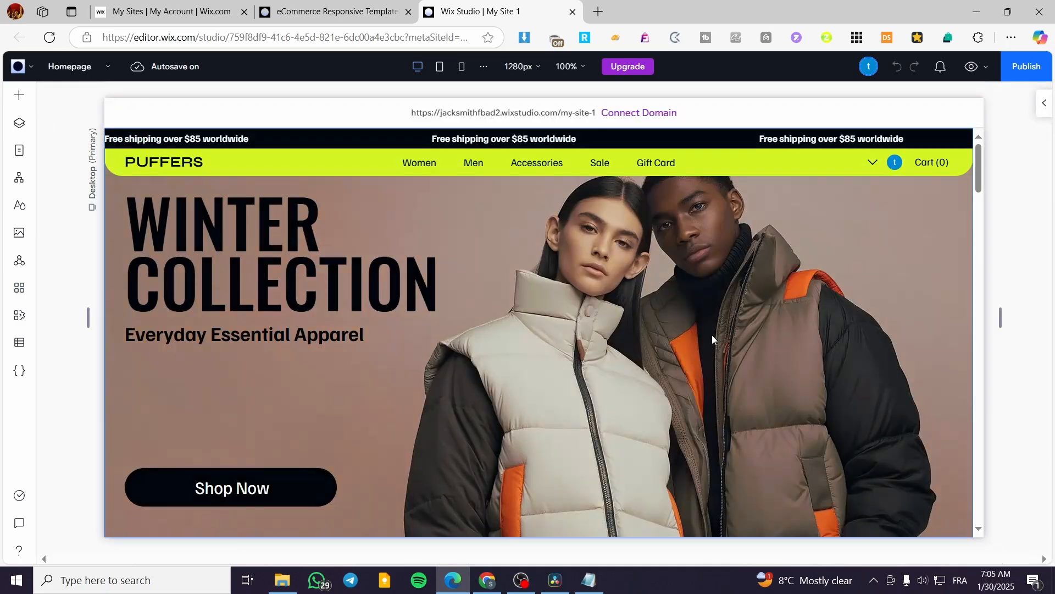
Open the store's Product Page for editing and load the site dashboard in a separate browser tab.
{"action": "scroll", "coordinate": [528, 329], "scroll_direction": "down", "scroll_amount": 3}
{"action": "scroll", "coordinate": [385, 274], "scroll_direction": "up", "scroll_amount": 3}
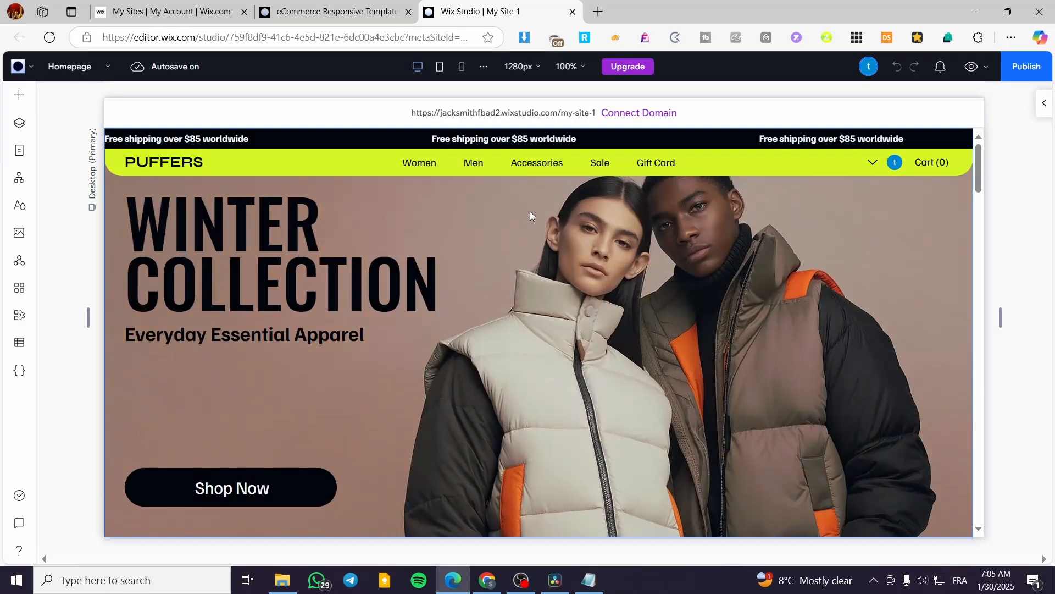
{"action": "left_click", "coordinate": [24, 159]}
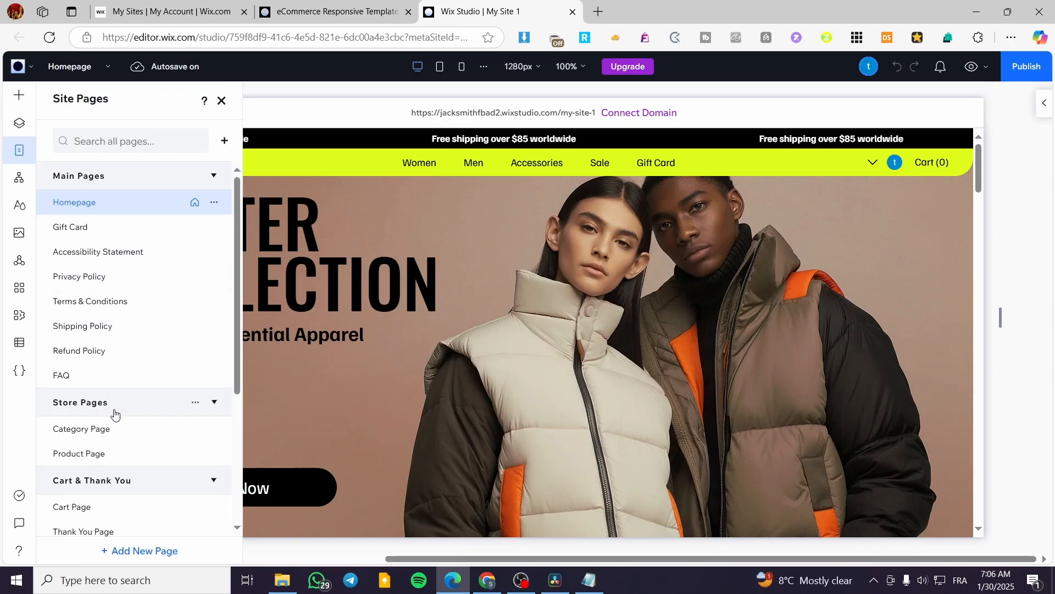
{"action": "left_click", "coordinate": [95, 456]}
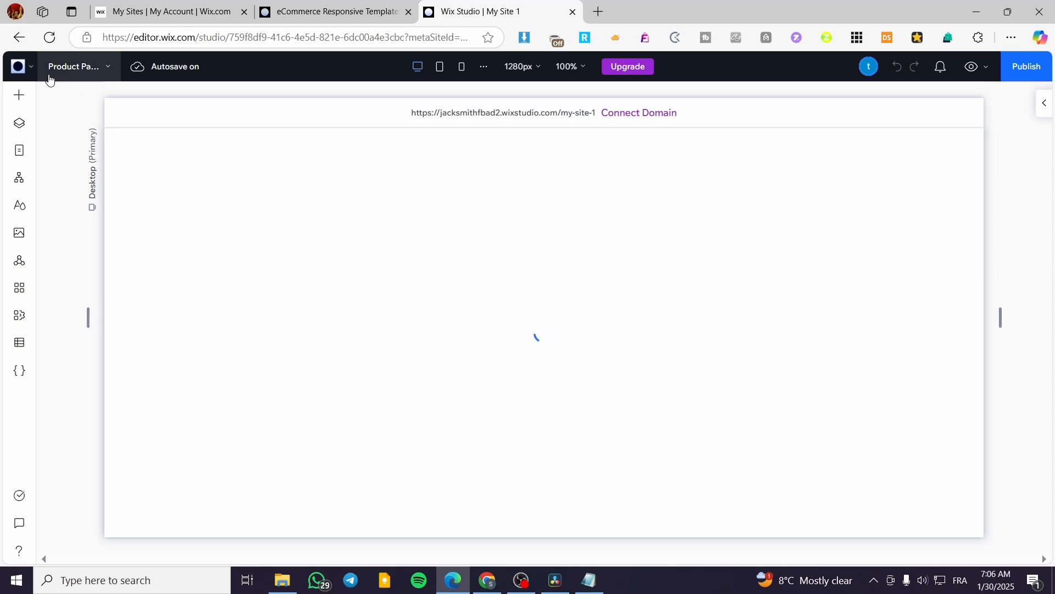
{"action": "left_click", "coordinate": [18, 66]}
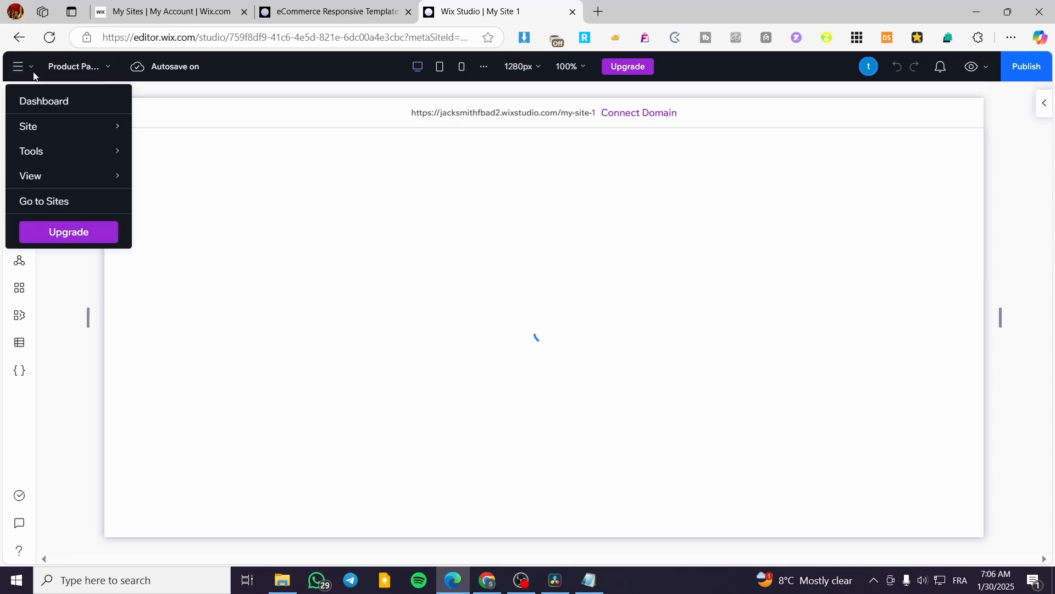
{"action": "left_click", "coordinate": [36, 107]}
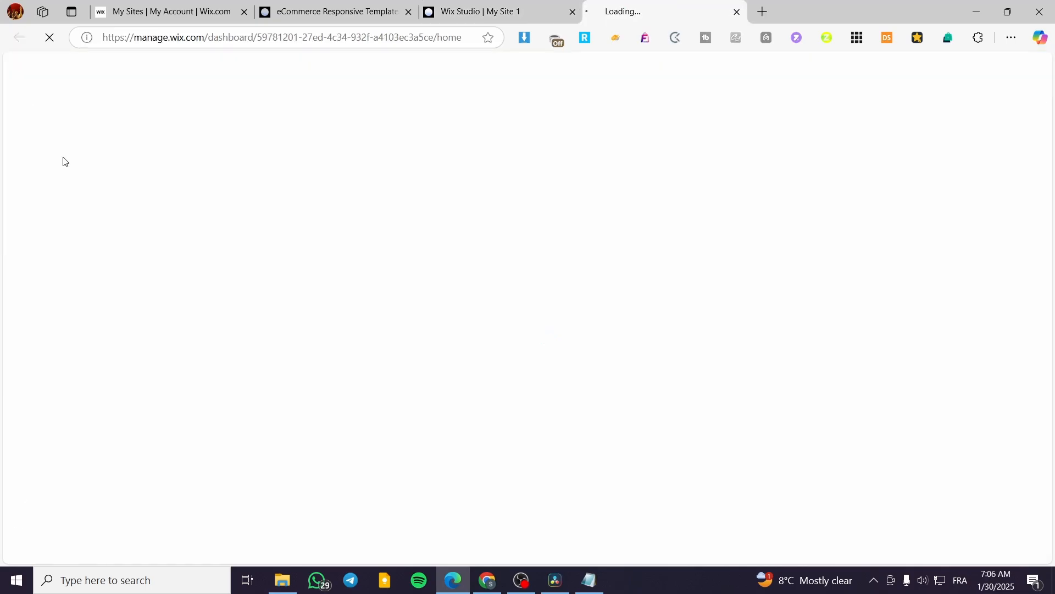
{"action": "left_click", "coordinate": [495, 11]}
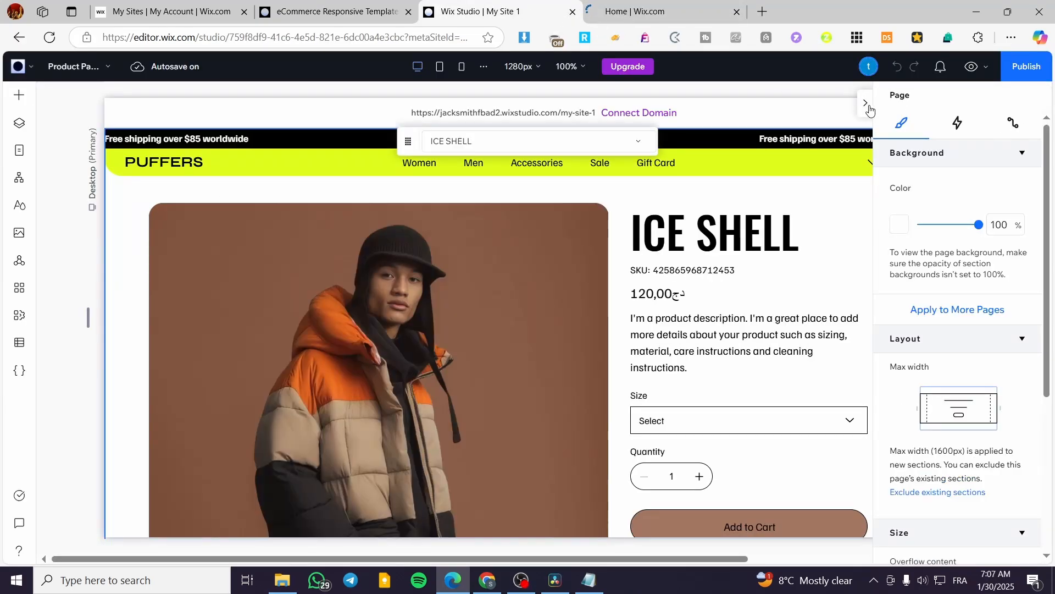
Examine the ICE SHELL product page layout, from the product details and purchase options to the related products and footer.
{"action": "scroll", "coordinate": [740, 313], "scroll_direction": "down", "scroll_amount": 10}
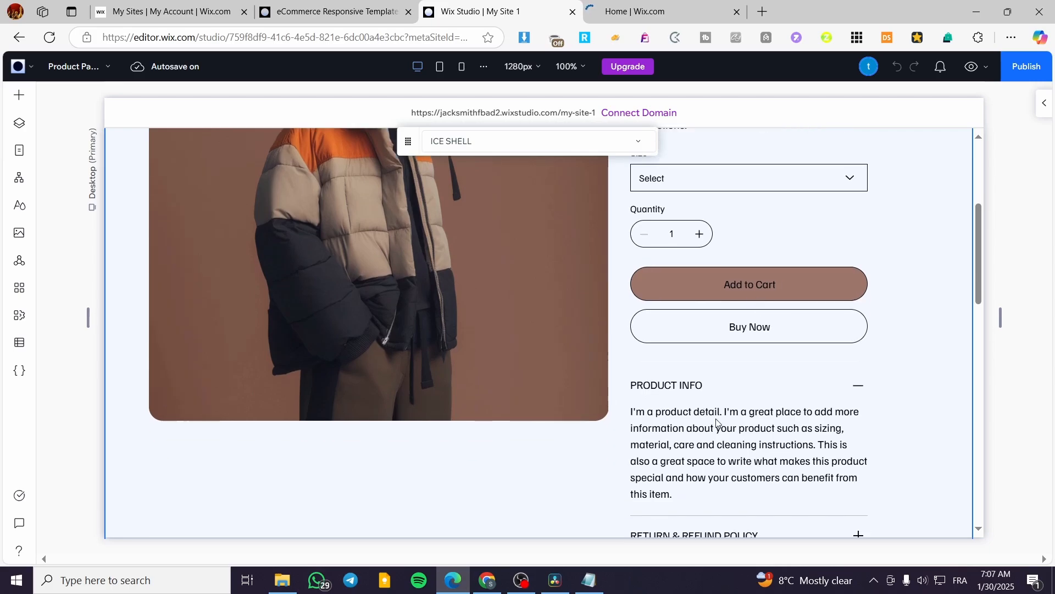
{"action": "scroll", "coordinate": [642, 328], "scroll_direction": "down", "scroll_amount": 3}
{"action": "scroll", "coordinate": [507, 371], "scroll_direction": "down", "scroll_amount": 4}
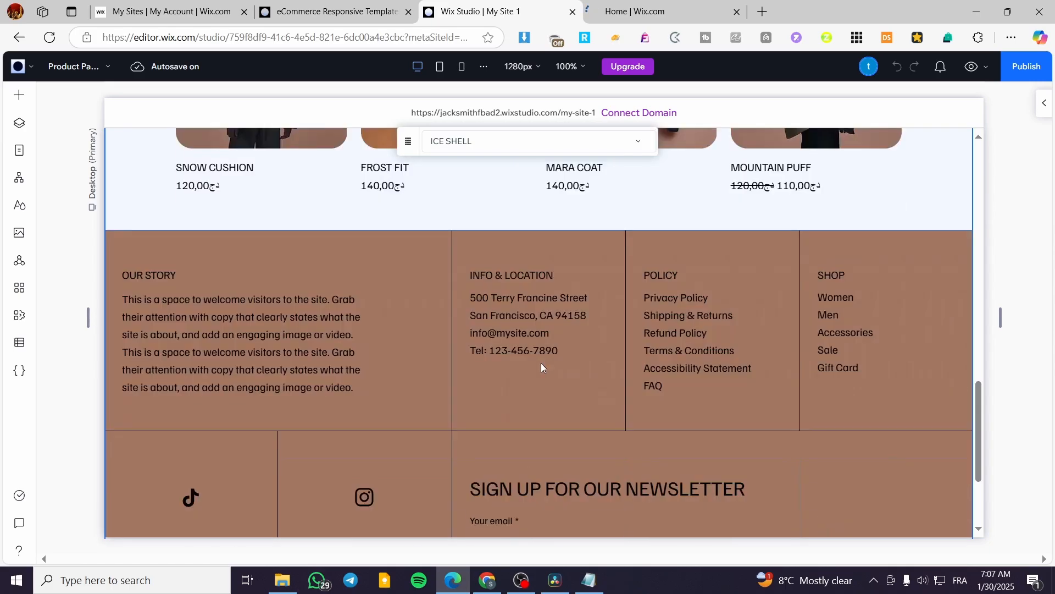
{"action": "scroll", "coordinate": [541, 362], "scroll_direction": "up", "scroll_amount": 15}
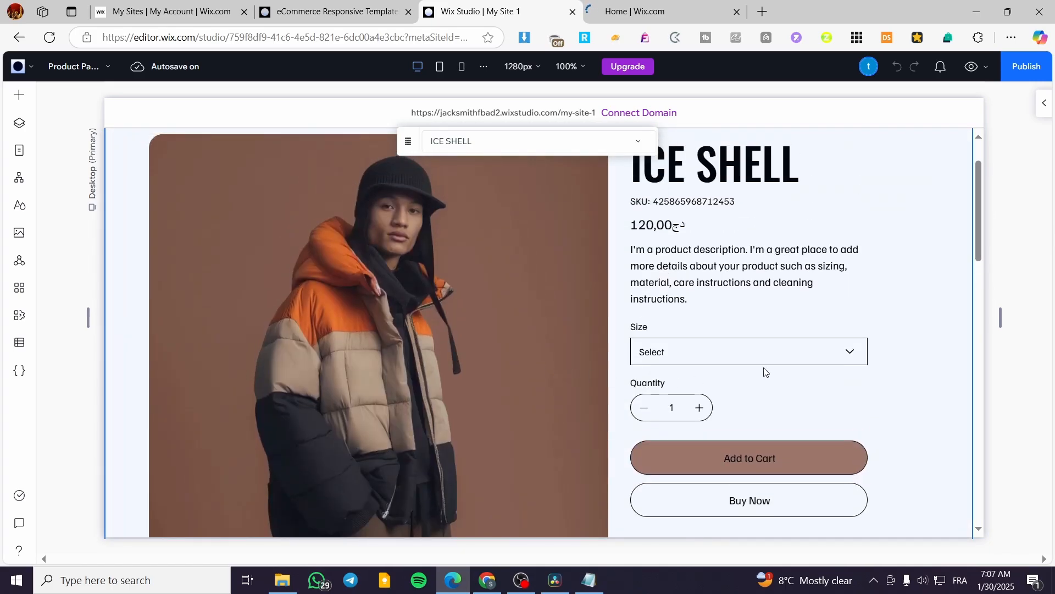
{"action": "scroll", "coordinate": [505, 338], "scroll_direction": "up", "scroll_amount": 2}
{"action": "scroll", "coordinate": [726, 330], "scroll_direction": "down", "scroll_amount": 10}
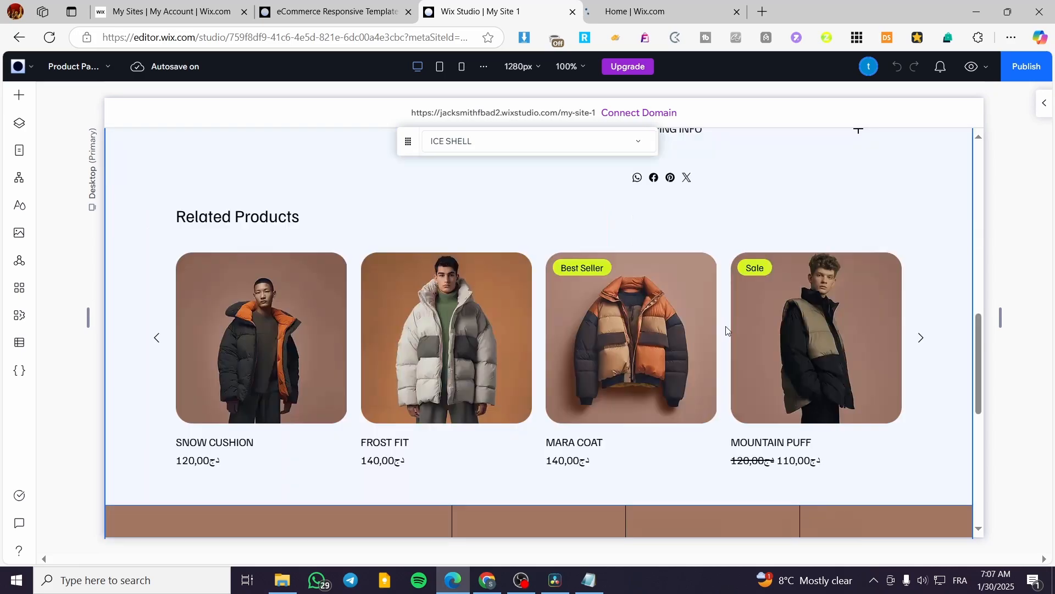
{"action": "scroll", "coordinate": [547, 343], "scroll_direction": "up", "scroll_amount": 8}
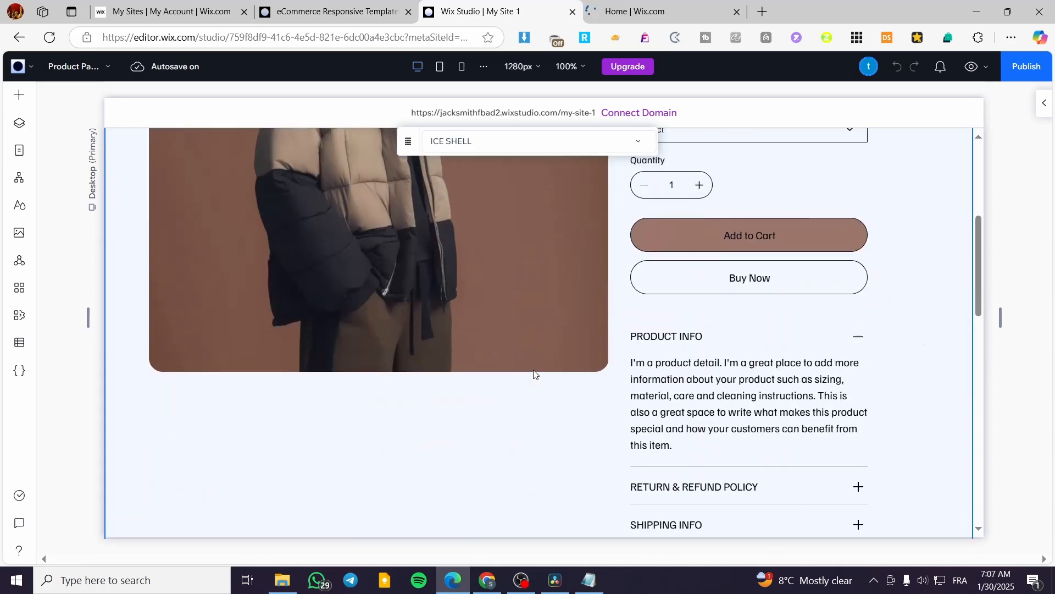
{"action": "scroll", "coordinate": [571, 328], "scroll_direction": "up", "scroll_amount": 4}
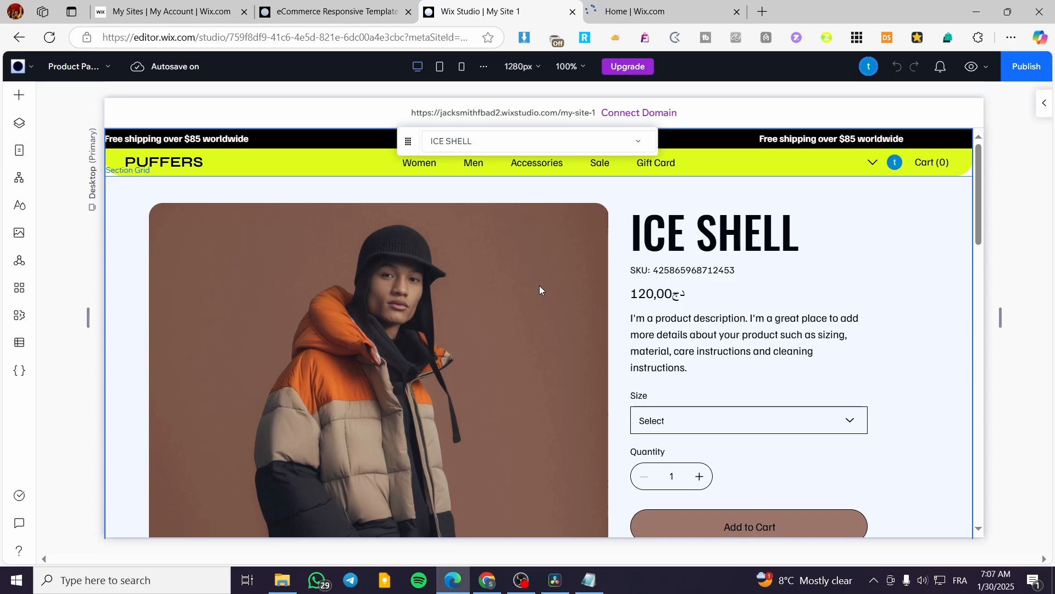
{"action": "scroll", "coordinate": [561, 294], "scroll_direction": "down", "scroll_amount": 2}
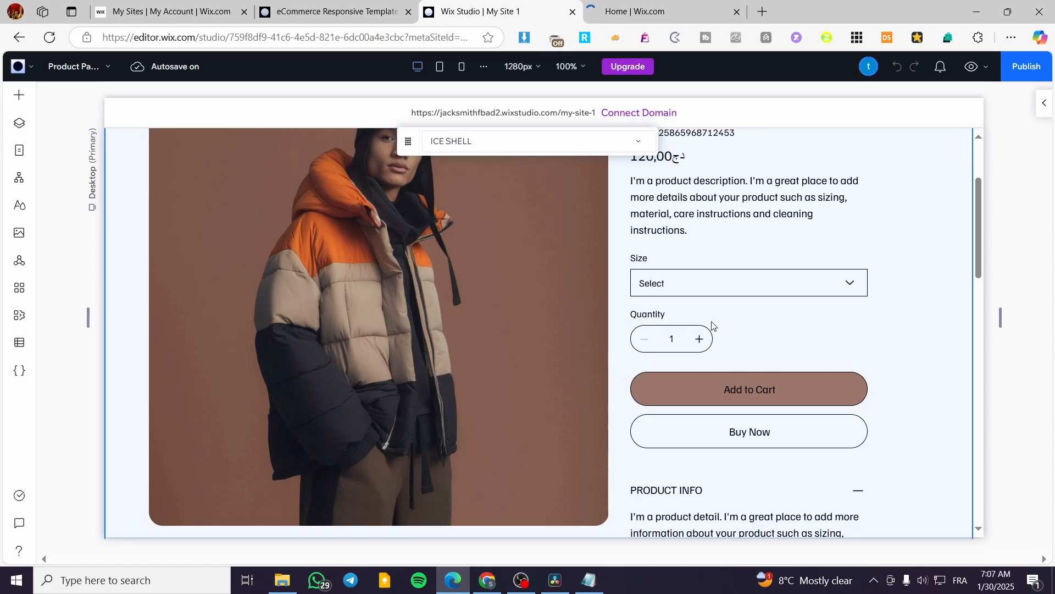
{"action": "scroll", "coordinate": [564, 342], "scroll_direction": "up", "scroll_amount": 3}
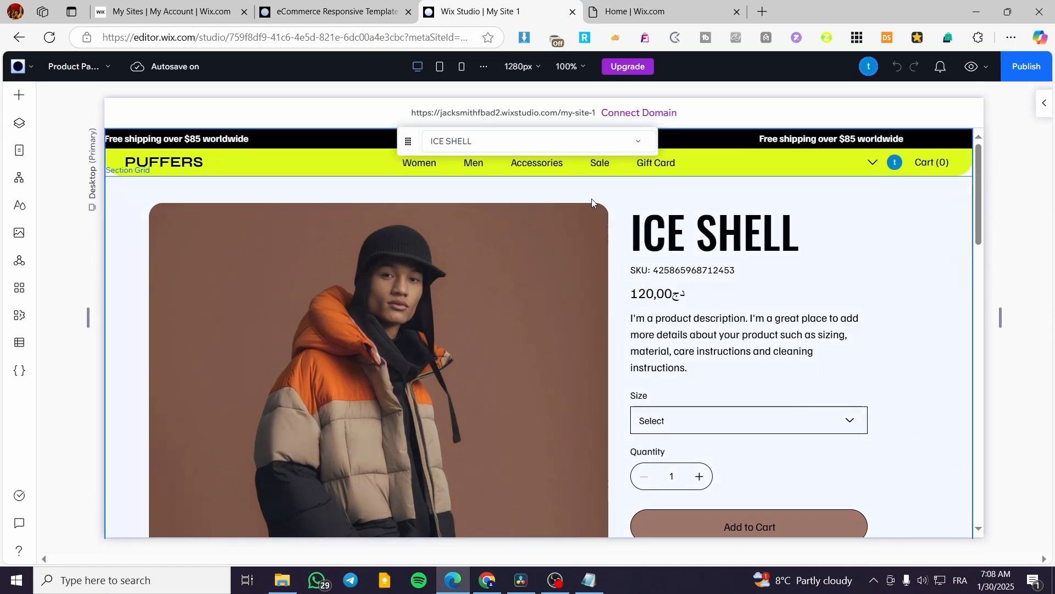
{"action": "scroll", "coordinate": [740, 363], "scroll_direction": "down", "scroll_amount": 5}
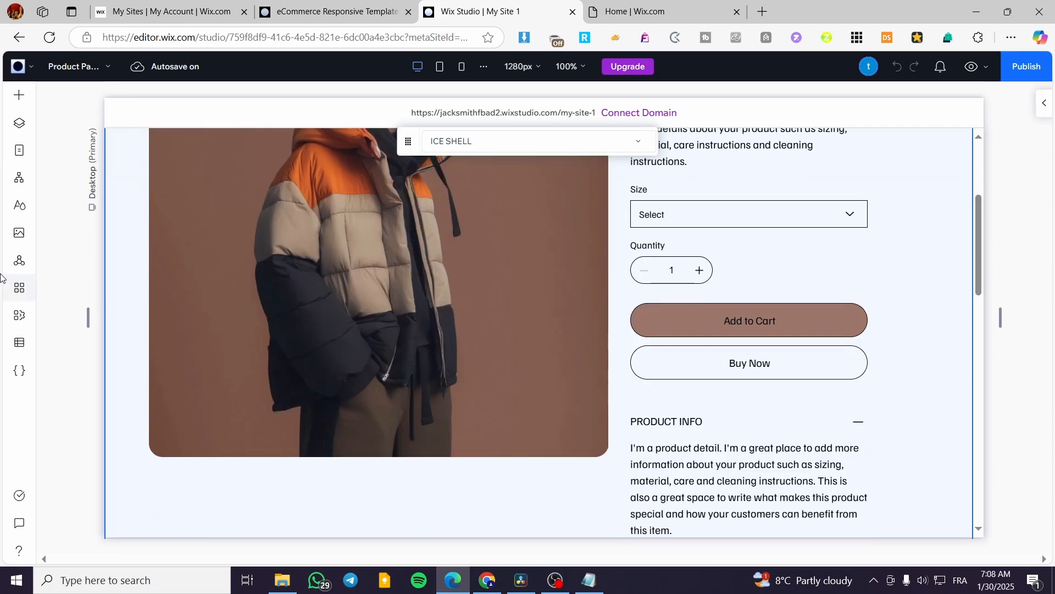
Switch to the site dashboard and look over its home page and management sections.
{"action": "left_click", "coordinate": [683, 14]}
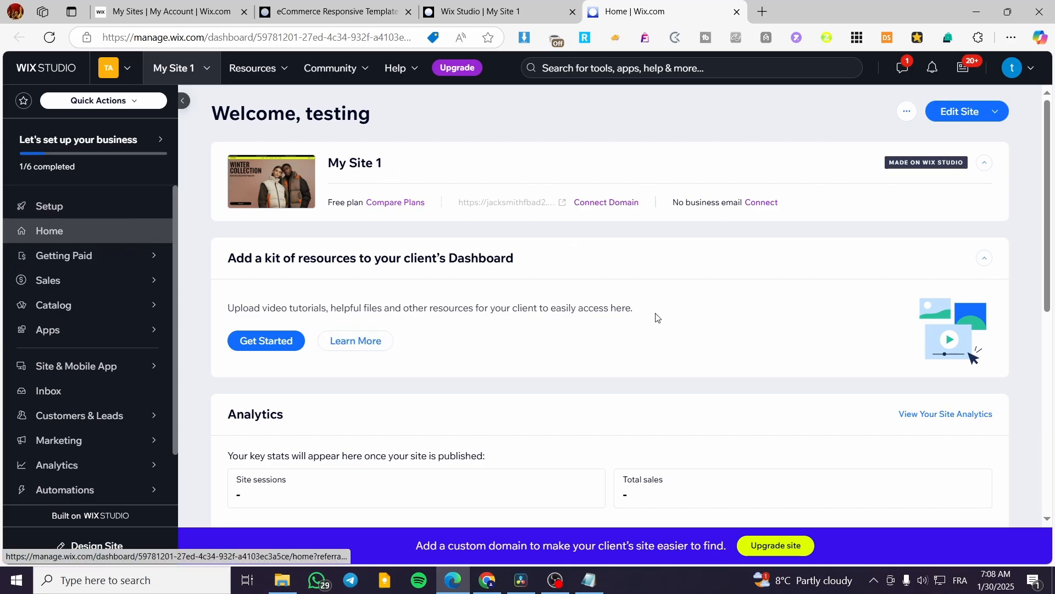
{"action": "scroll", "coordinate": [416, 330], "scroll_direction": "down", "scroll_amount": 1}
{"action": "scroll", "coordinate": [416, 330], "scroll_direction": "down", "scroll_amount": 3}
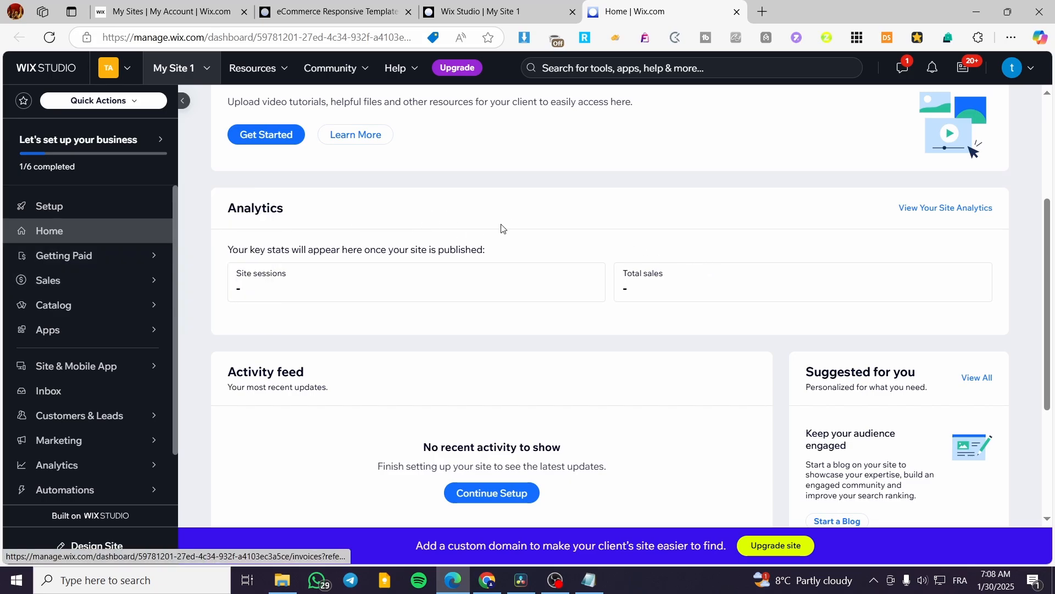
{"action": "scroll", "coordinate": [47, 424], "scroll_direction": "down", "scroll_amount": 1}
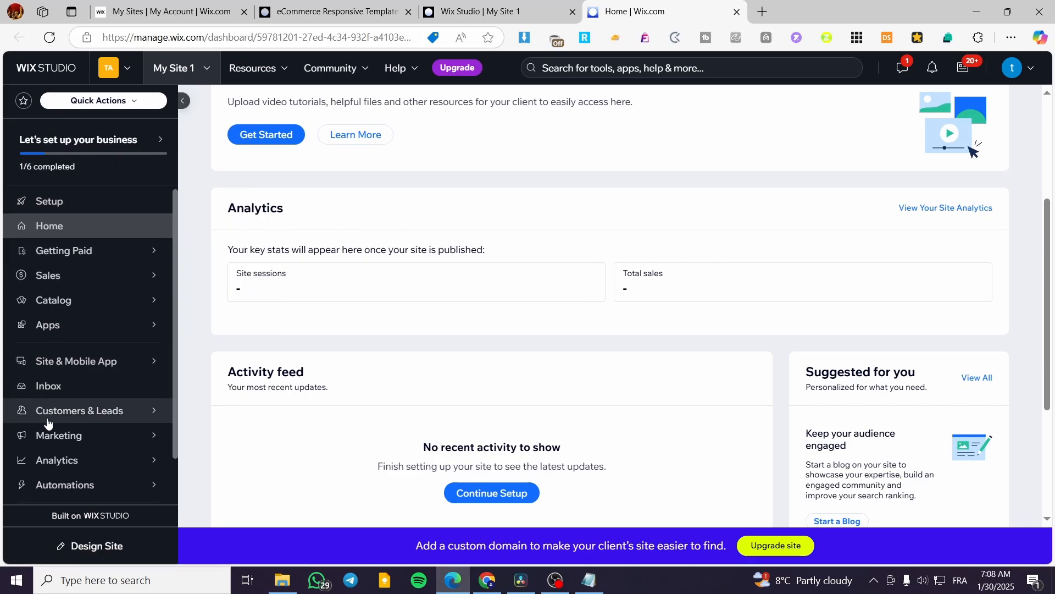
Open the Accept payments settings and set the business location to France.
{"action": "left_click", "coordinate": [67, 471]}
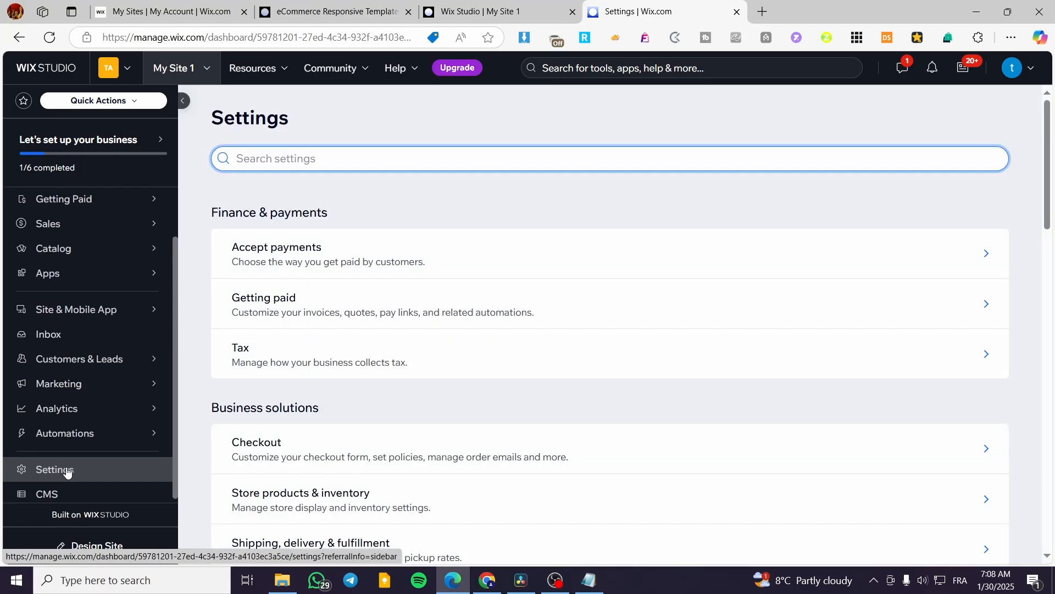
{"action": "left_click", "coordinate": [262, 261]}
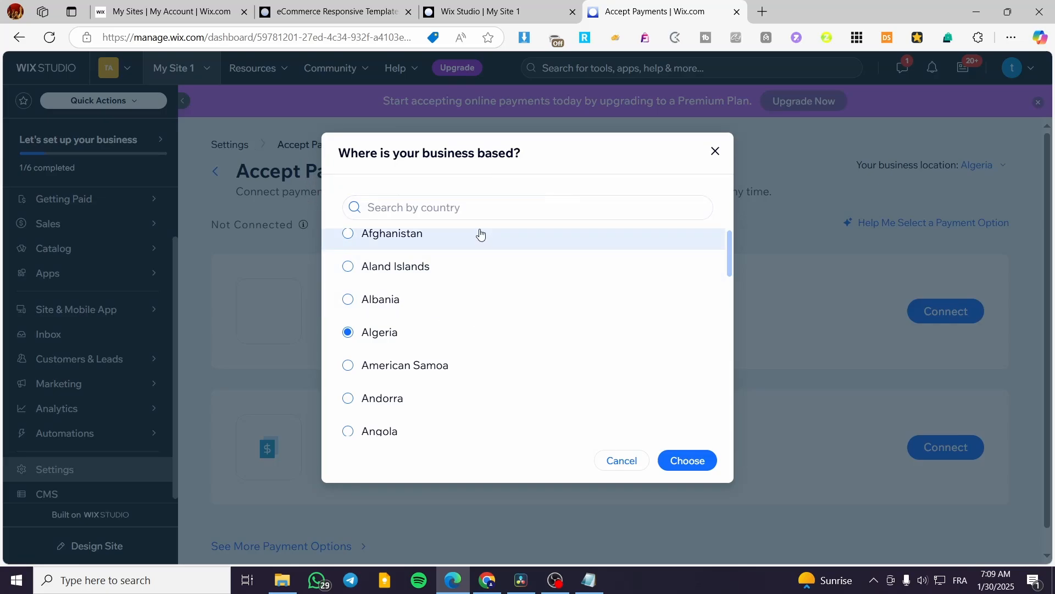
{"action": "left_click", "coordinate": [486, 207]}
{"action": "type", "text": "fra"}
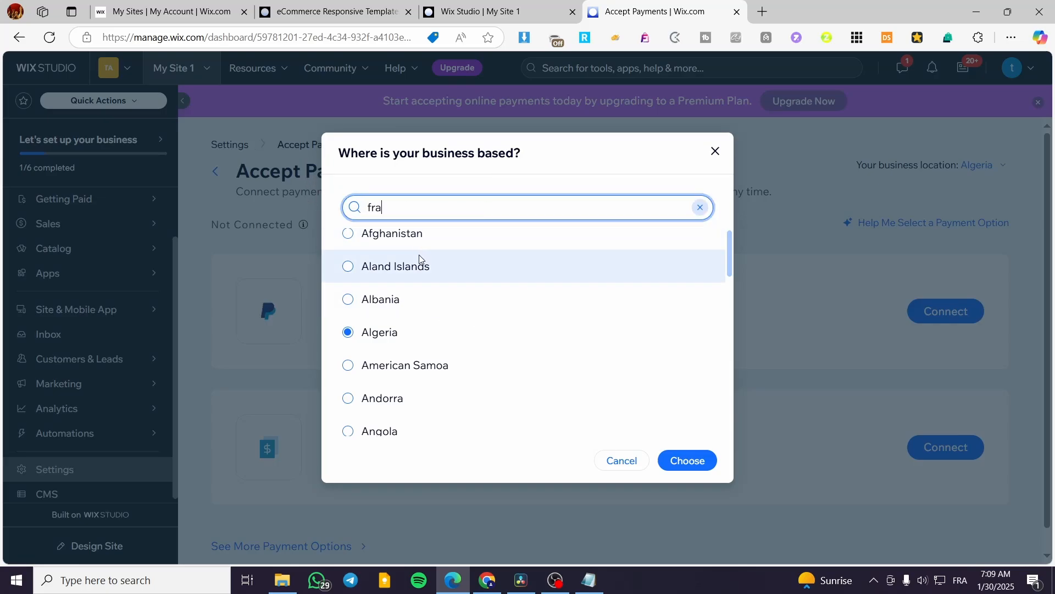
{"action": "left_click", "coordinate": [424, 246]}
{"action": "left_click", "coordinate": [684, 456]}
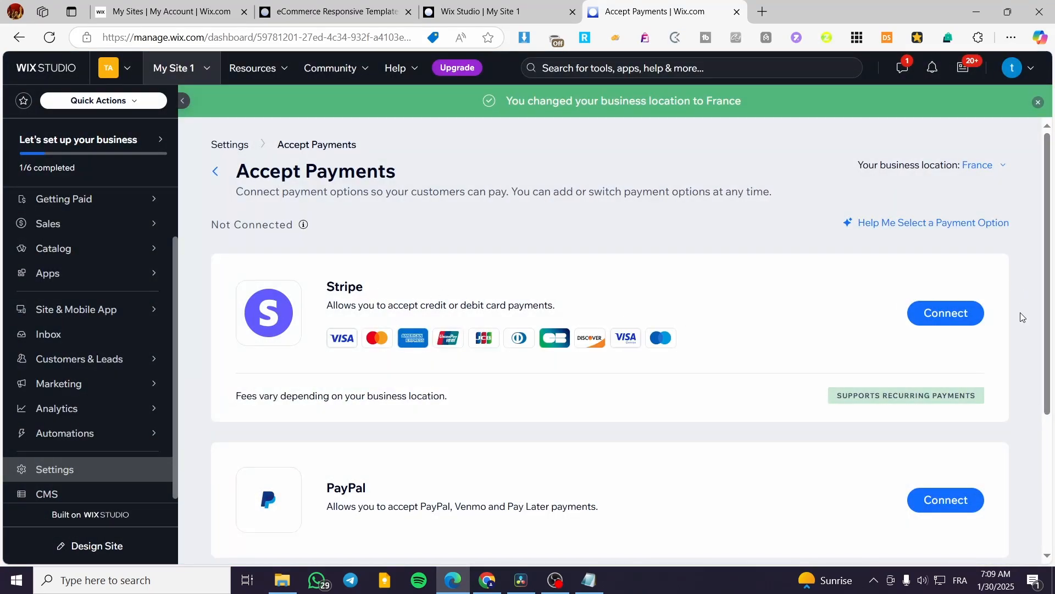
Look through the payment providers offered for France, including the additional payment options.
{"action": "scroll", "coordinate": [511, 270], "scroll_direction": "down", "scroll_amount": 3}
{"action": "scroll", "coordinate": [486, 294], "scroll_direction": "up", "scroll_amount": 1}
{"action": "scroll", "coordinate": [423, 369], "scroll_direction": "down", "scroll_amount": 3}
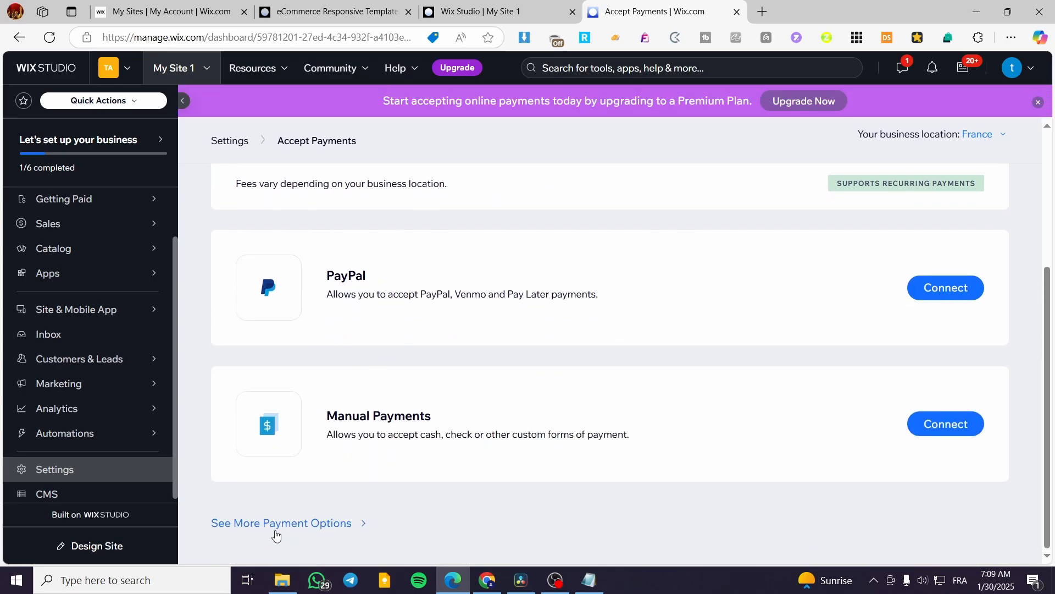
{"action": "left_click", "coordinate": [242, 523]}
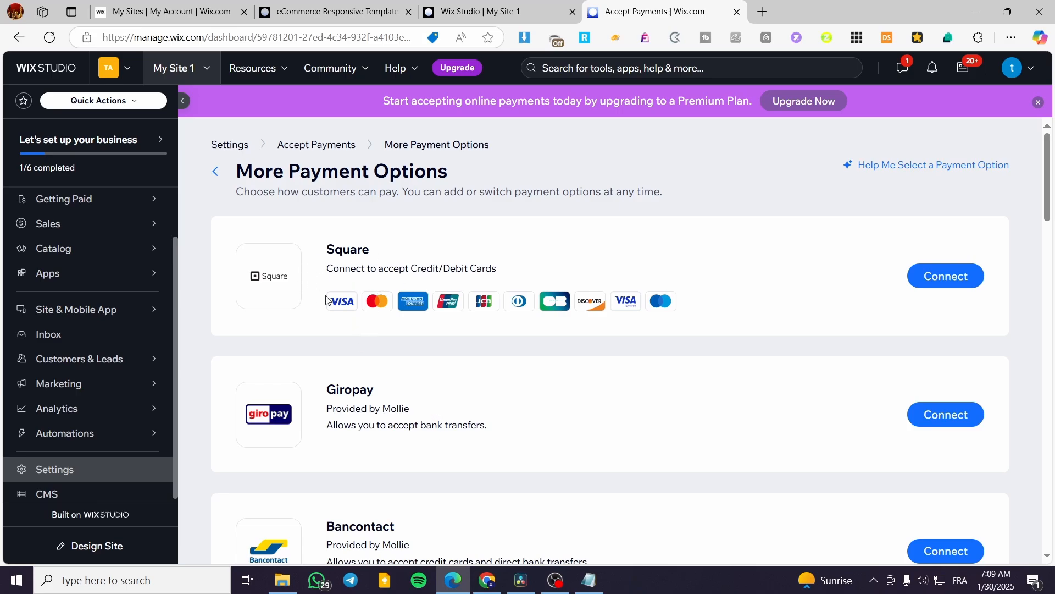
{"action": "scroll", "coordinate": [387, 268], "scroll_direction": "down", "scroll_amount": 3}
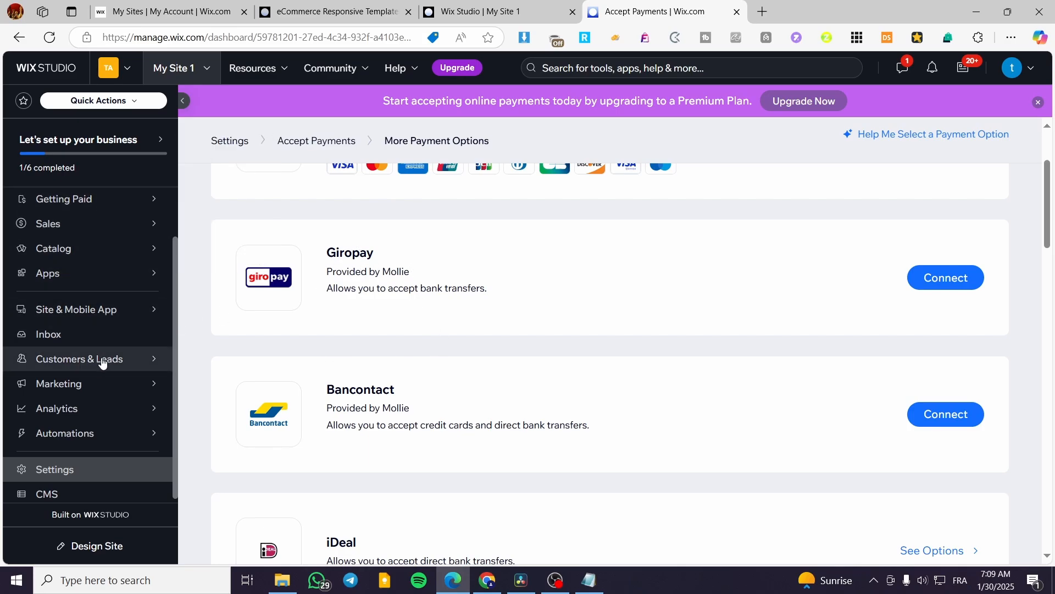
Return to the site settings overview and open the business setup checklist.
{"action": "left_click", "coordinate": [100, 467]}
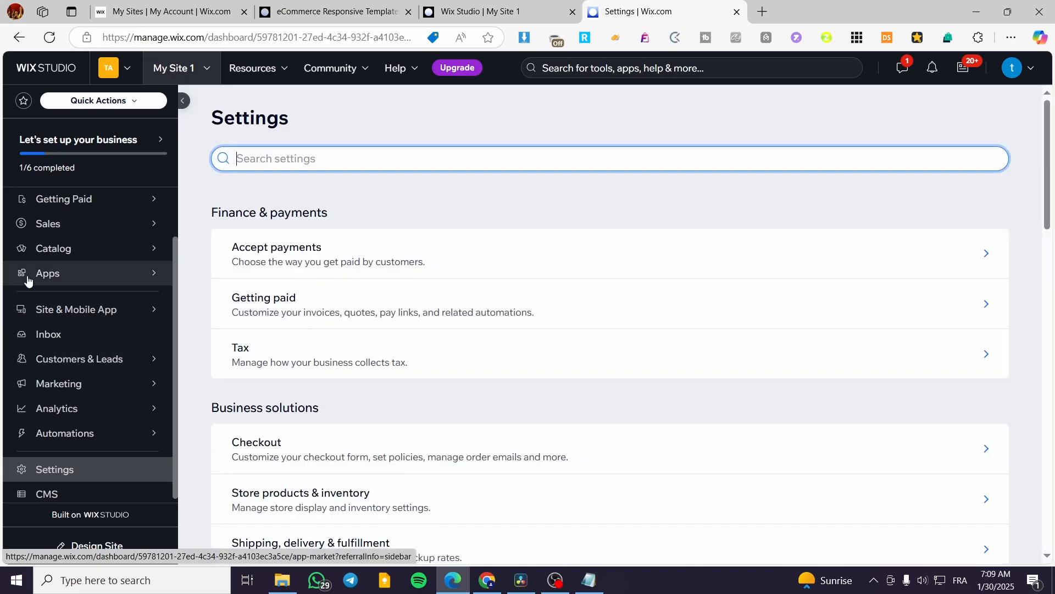
{"action": "scroll", "coordinate": [33, 275], "scroll_direction": "up", "scroll_amount": 1}
{"action": "left_click", "coordinate": [77, 209]}
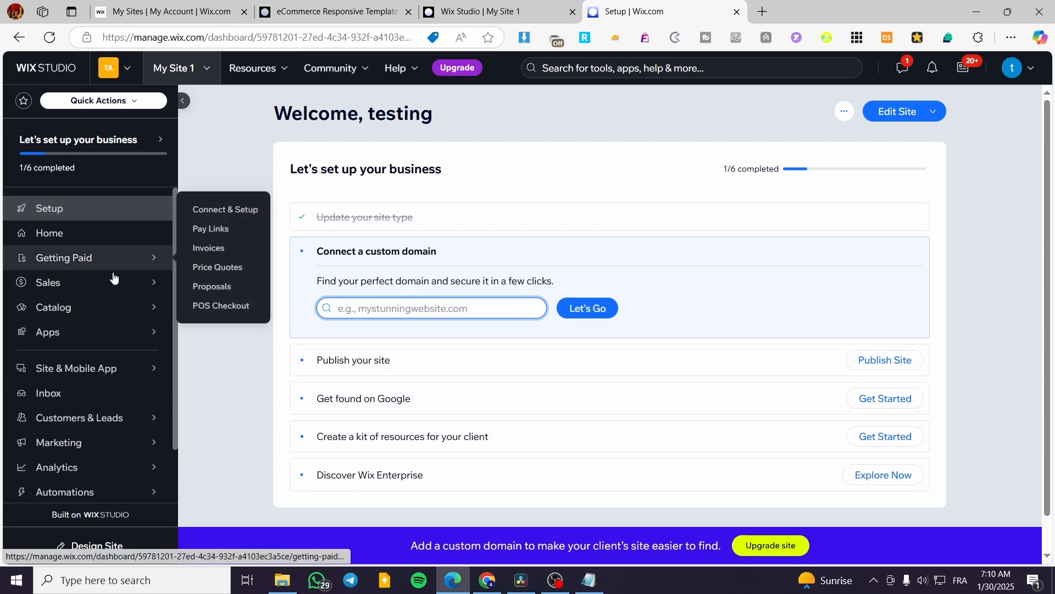
Open the store's product list from the catalog and dismiss the tip about adding physical or digital products.
{"action": "mouse_move", "coordinate": [100, 294]}
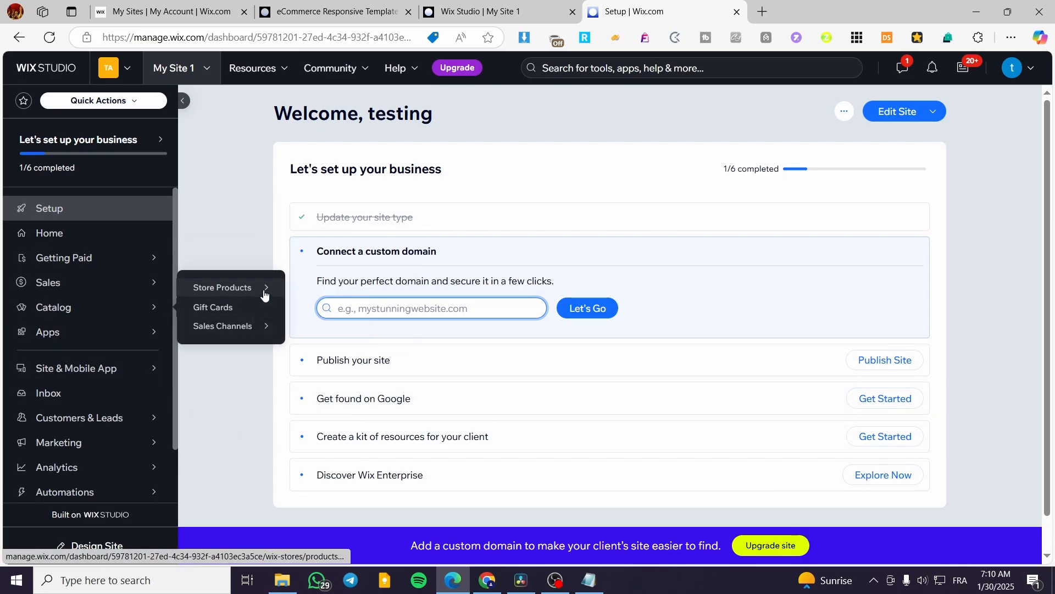
{"action": "left_click", "coordinate": [264, 291]}
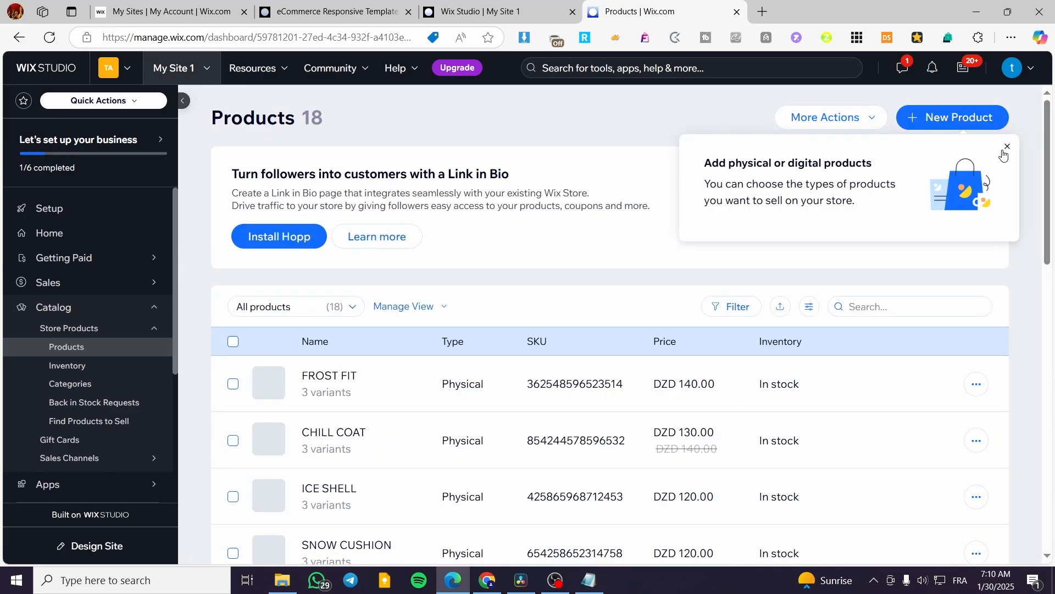
{"action": "left_click", "coordinate": [1008, 146]}
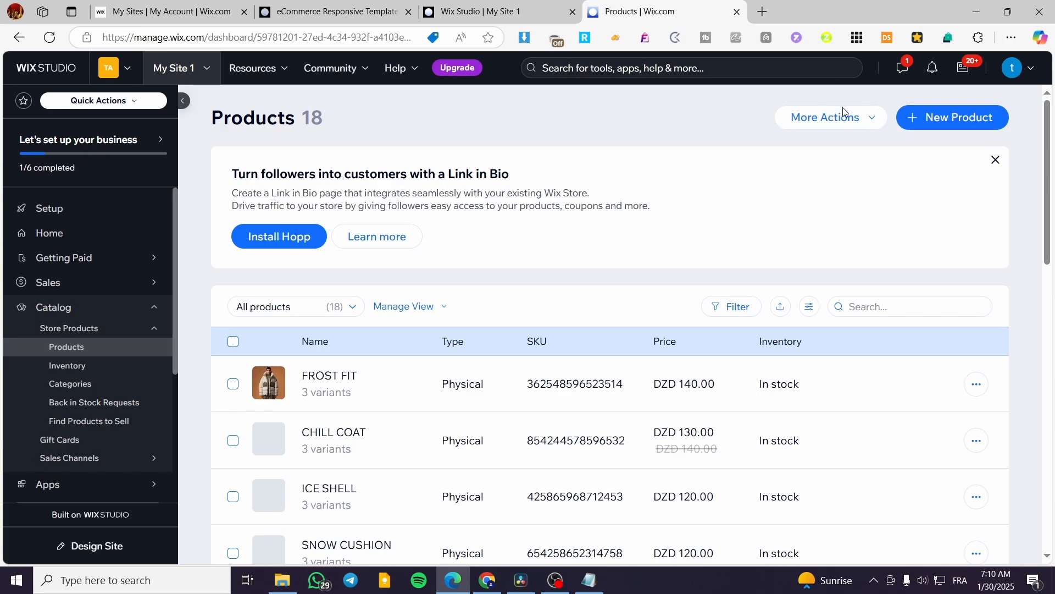
Look over the tool for importing products by CSV file and close it without importing.
{"action": "left_click", "coordinate": [861, 129]}
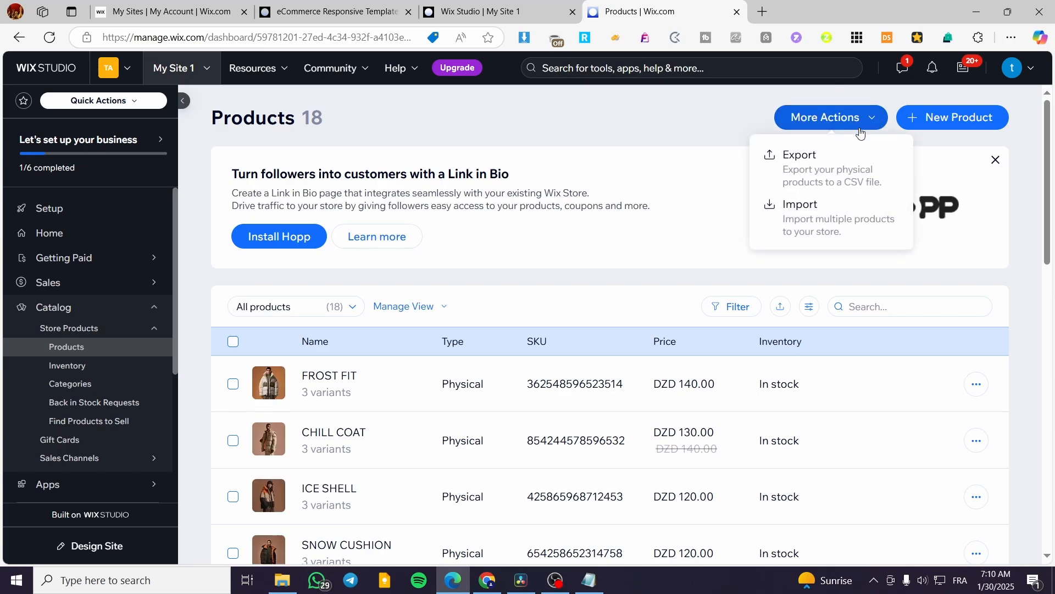
{"action": "left_click", "coordinate": [836, 235]}
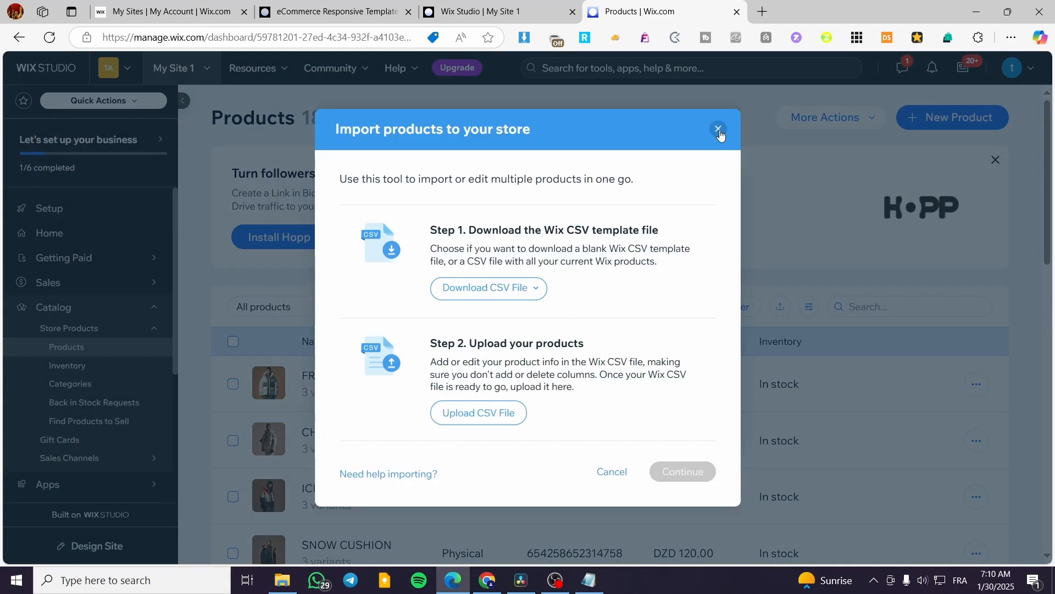
{"action": "left_click", "coordinate": [718, 129]}
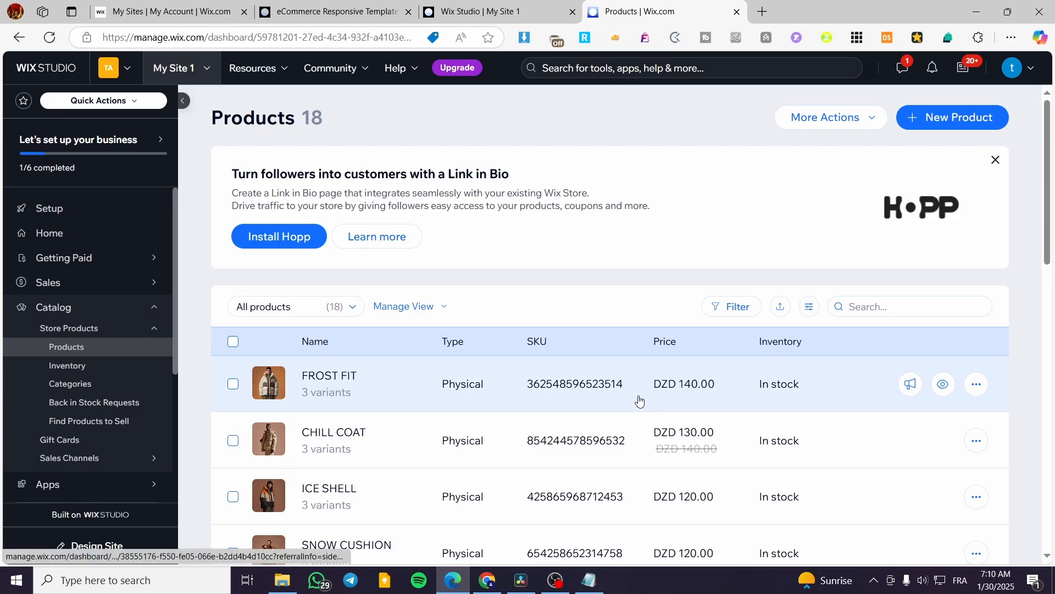
Start a new product named "mm" and look over its basic info fields.
{"action": "left_click", "coordinate": [957, 127]}
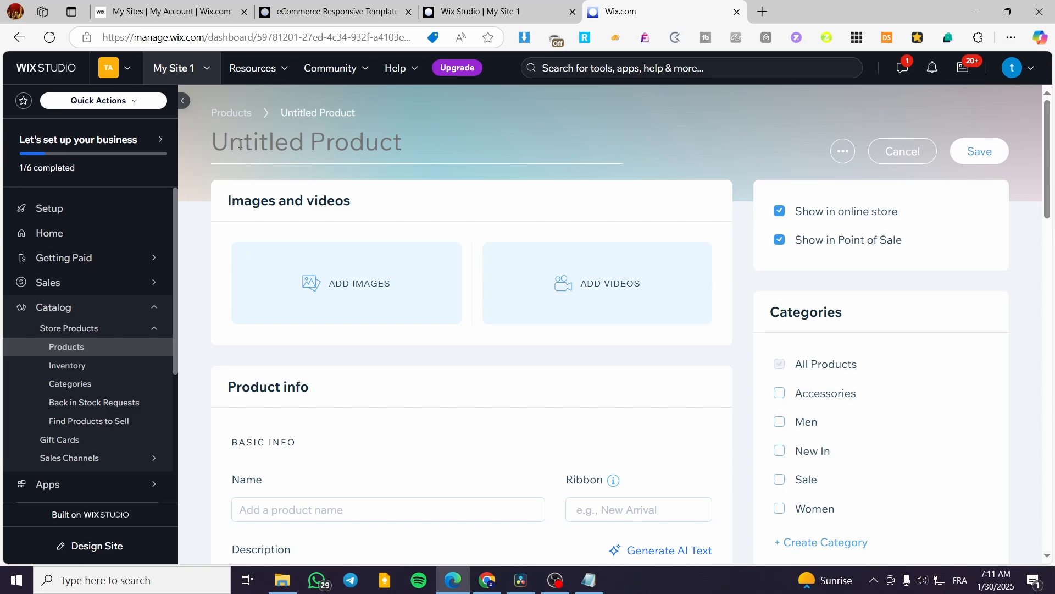
{"action": "type", "text": "mm"}
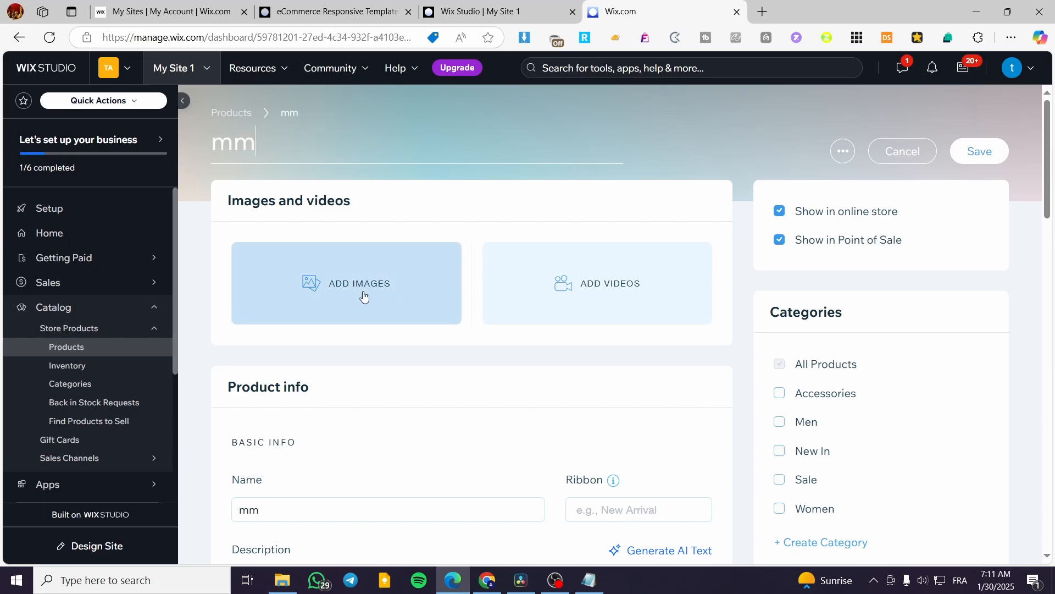
{"action": "scroll", "coordinate": [596, 315], "scroll_direction": "down", "scroll_amount": 4}
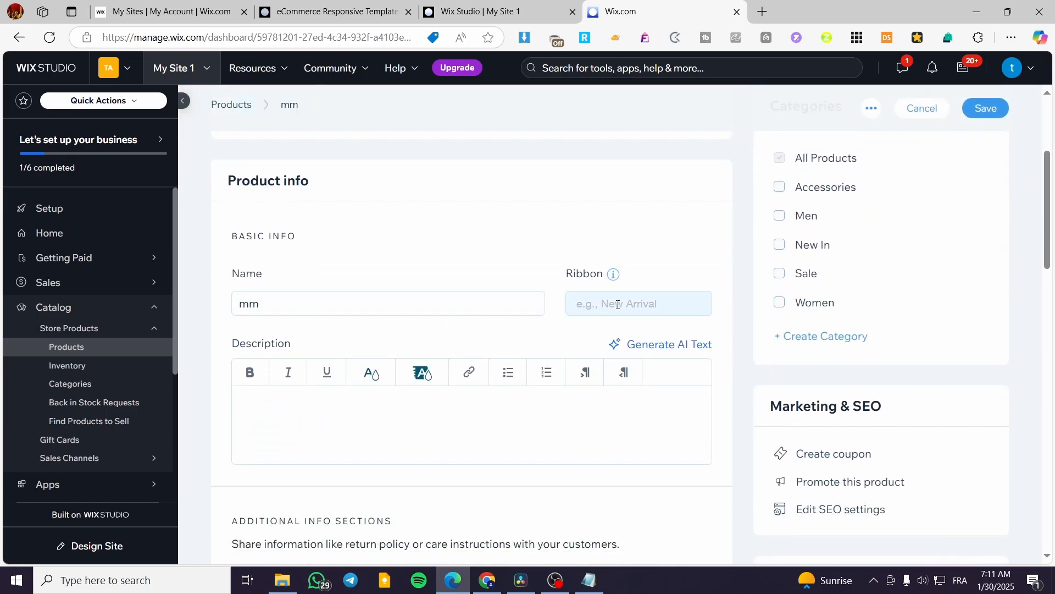
{"action": "scroll", "coordinate": [361, 394], "scroll_direction": "down", "scroll_amount": 1}
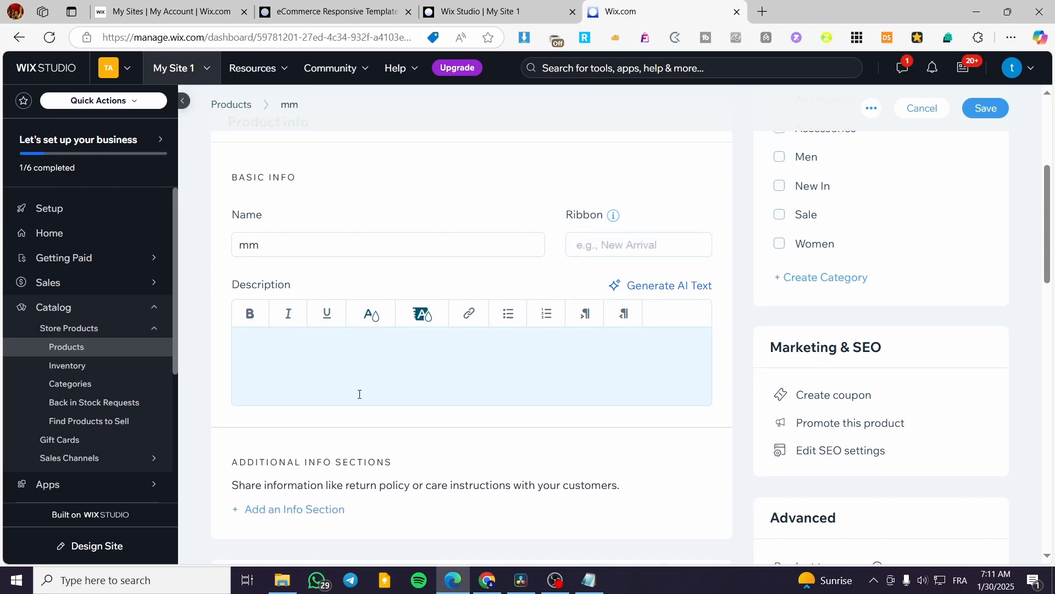
Look through the product form's pricing, custom text, options, inventory, pre-order and subscription sections, and discard the unsaved product.
{"action": "scroll", "coordinate": [429, 340], "scroll_direction": "down", "scroll_amount": 5}
{"action": "scroll", "coordinate": [428, 341], "scroll_direction": "down", "scroll_amount": 10}
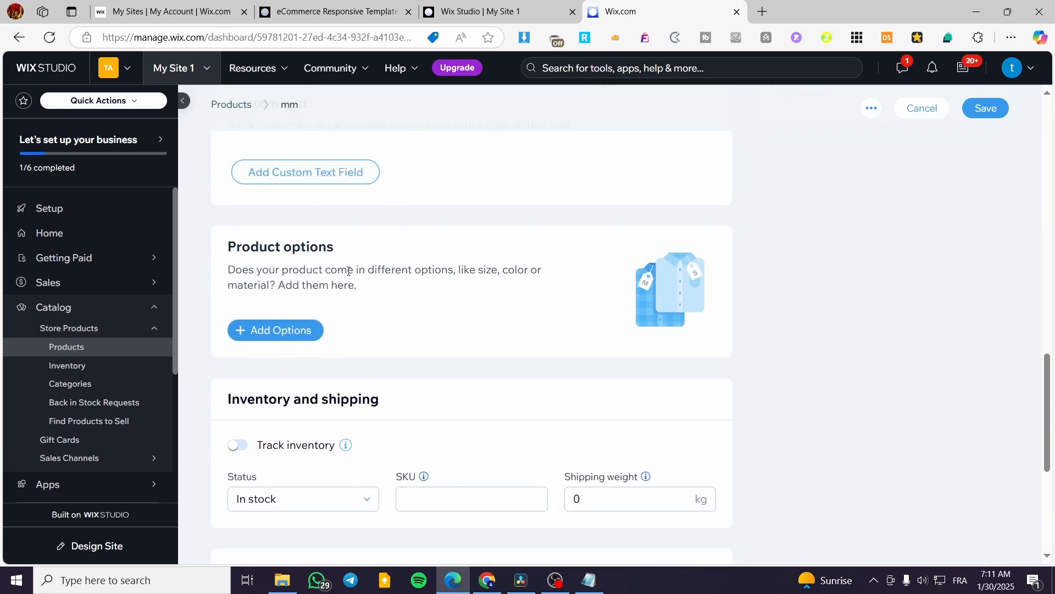
{"action": "scroll", "coordinate": [370, 277], "scroll_direction": "down", "scroll_amount": 3}
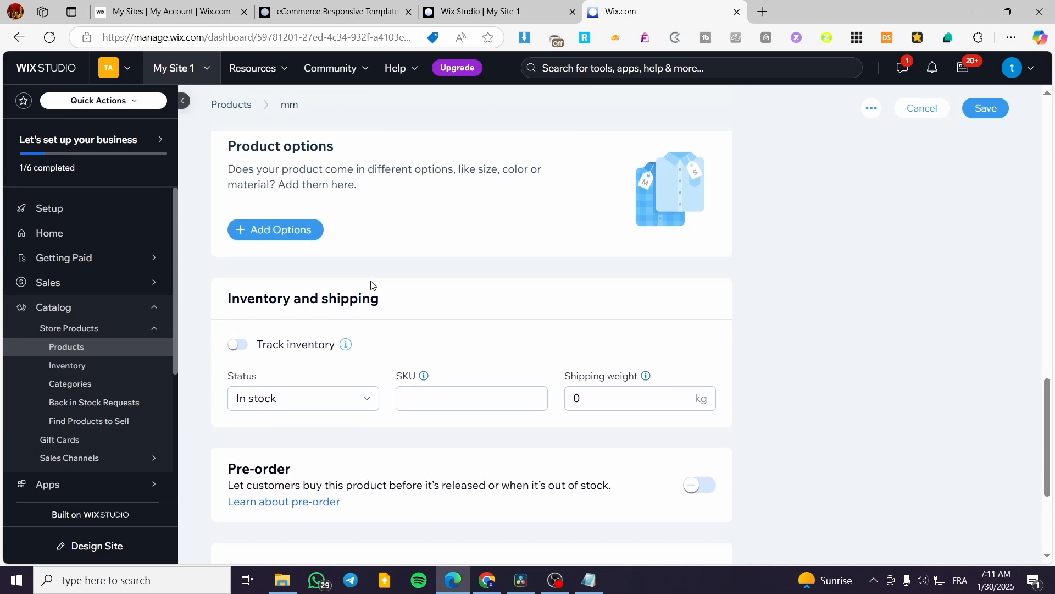
{"action": "scroll", "coordinate": [476, 319], "scroll_direction": "down", "scroll_amount": 2}
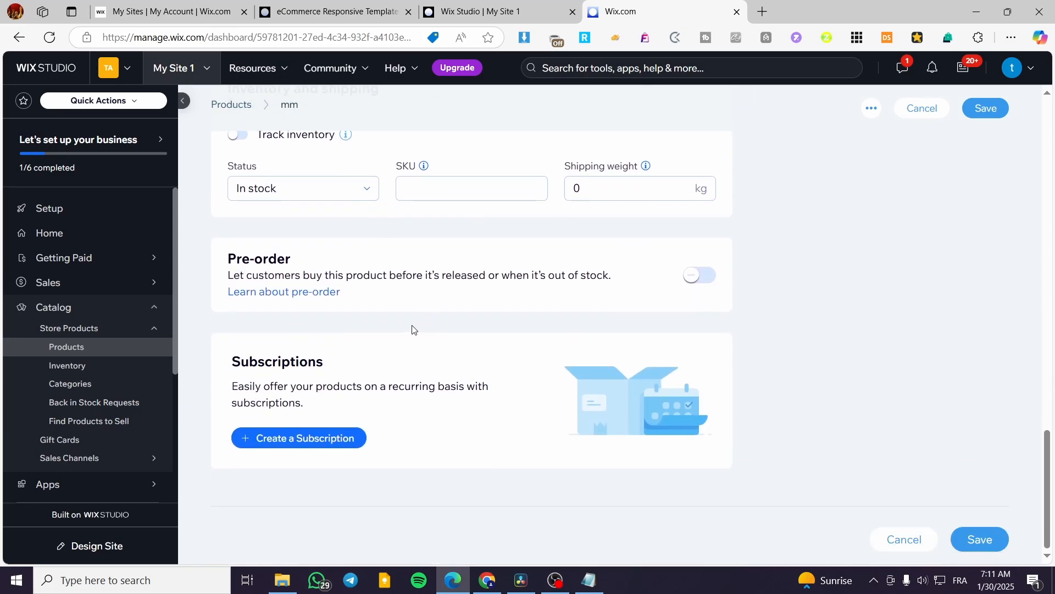
{"action": "scroll", "coordinate": [940, 340], "scroll_direction": "up", "scroll_amount": 7}
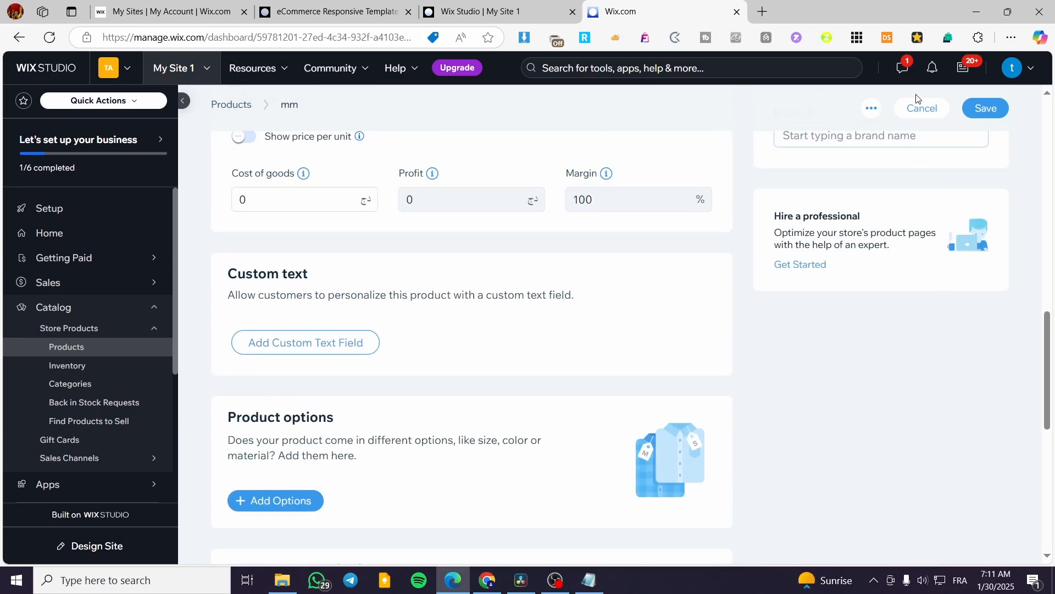
{"action": "left_click", "coordinate": [929, 109]}
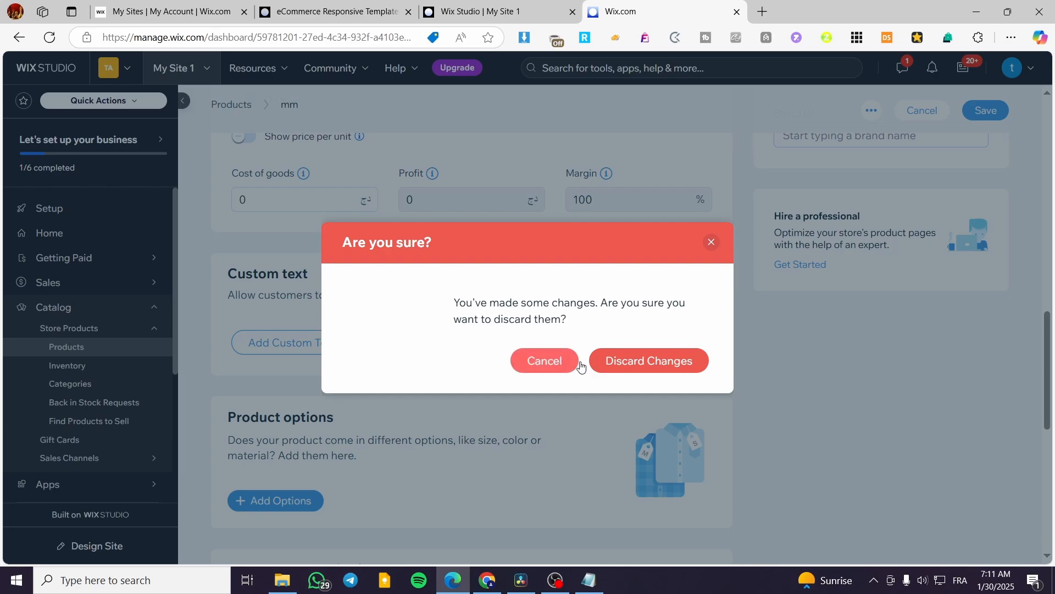
{"action": "left_click", "coordinate": [543, 359]}
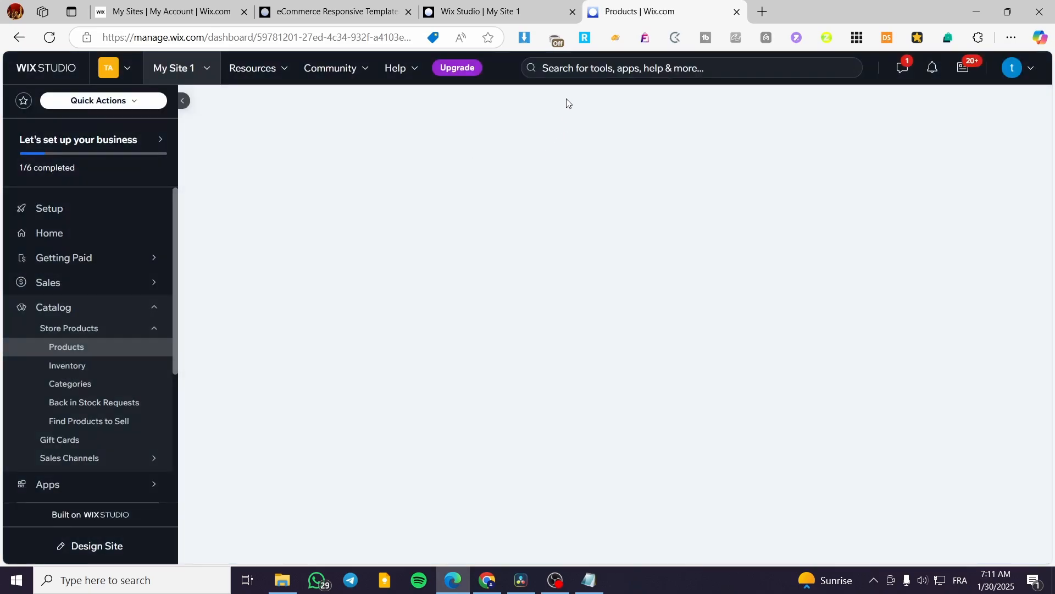